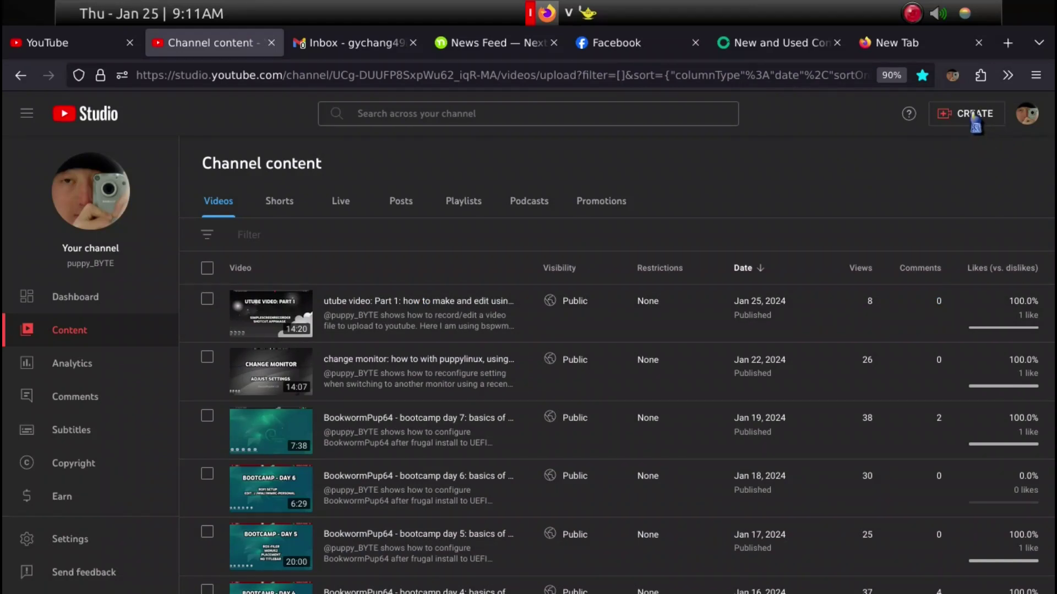
pyautogui.click(975, 119)
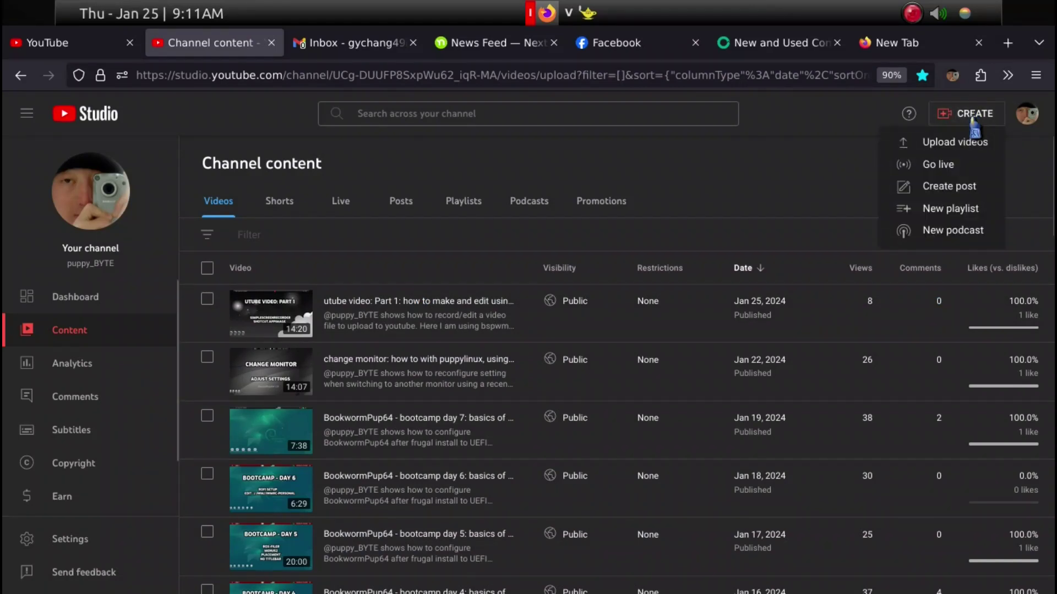
pyautogui.click(962, 144)
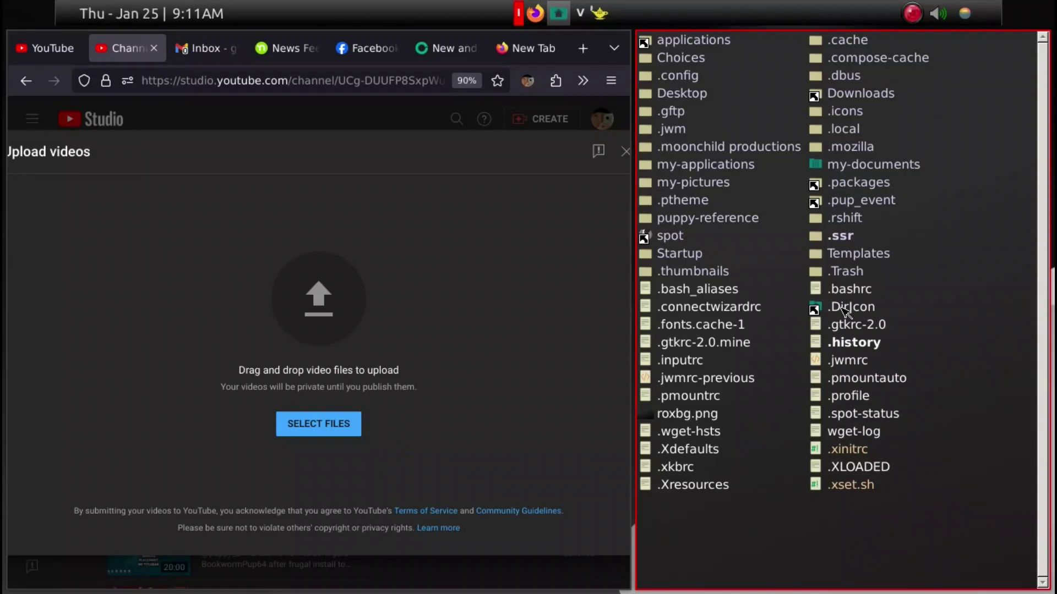
pyautogui.click(844, 96)
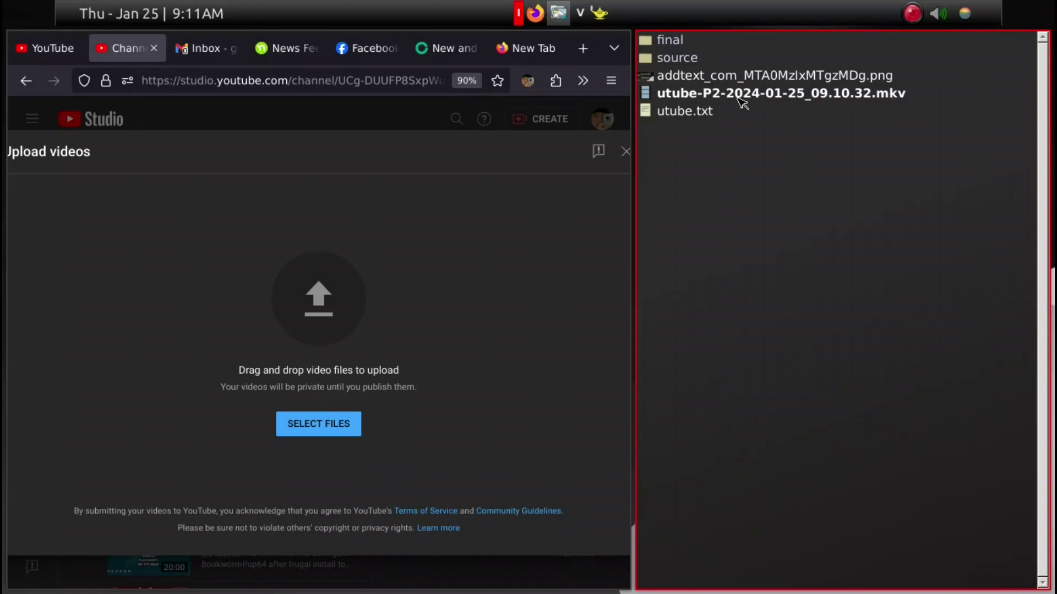
pyautogui.moveTo(729, 98); pyautogui.dragTo(384, 323)
pyautogui.moveTo(761, 282); pyautogui.dragTo(825, 135)
# Close the upload dialog without uploading and open the Part 1 video's details page.
pyautogui.click(836, 146)
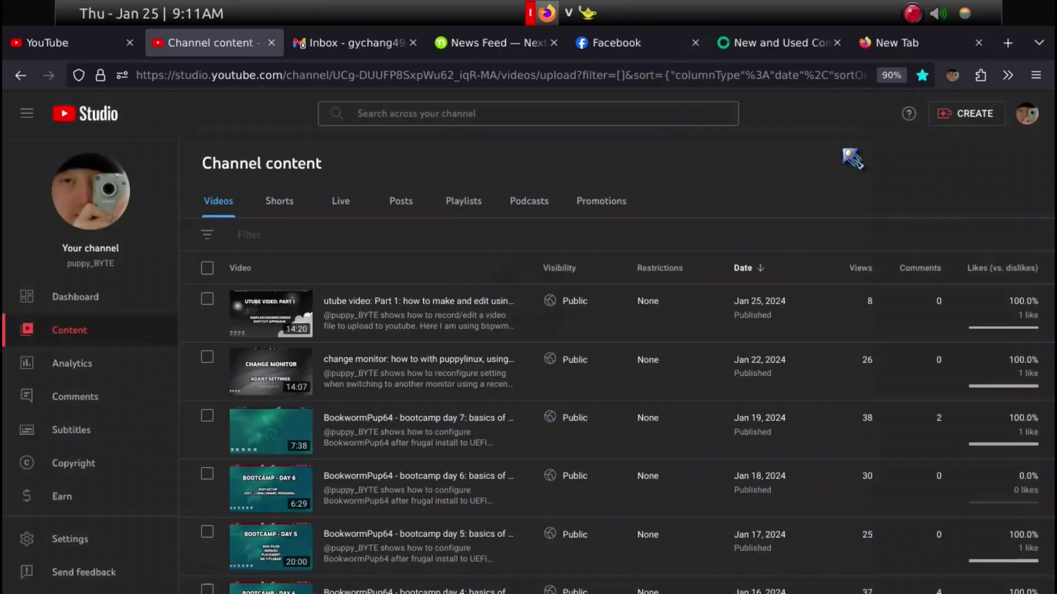
pyautogui.moveTo(317, 301)
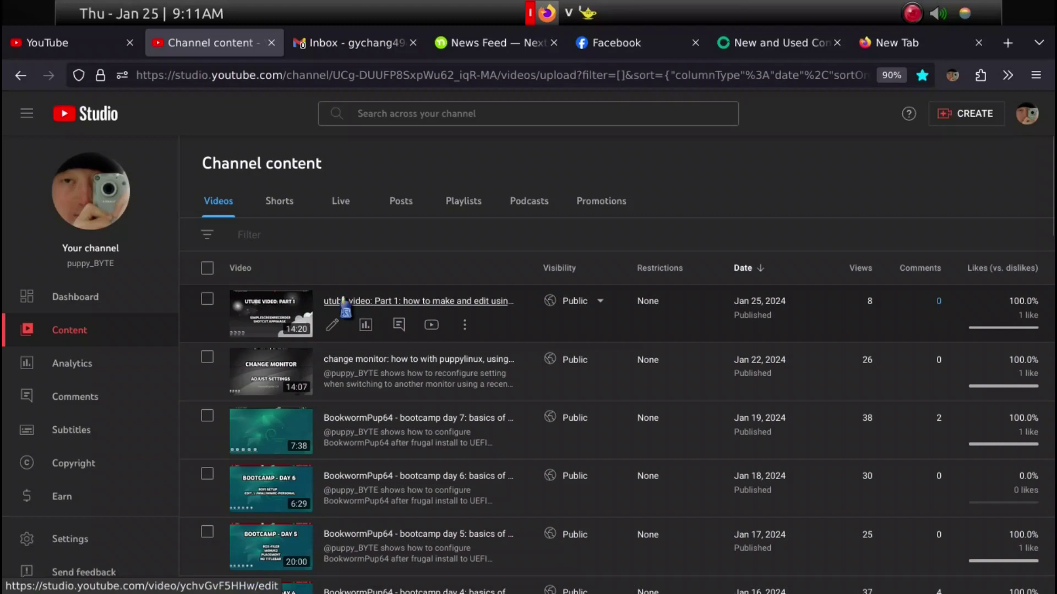
pyautogui.click(332, 326)
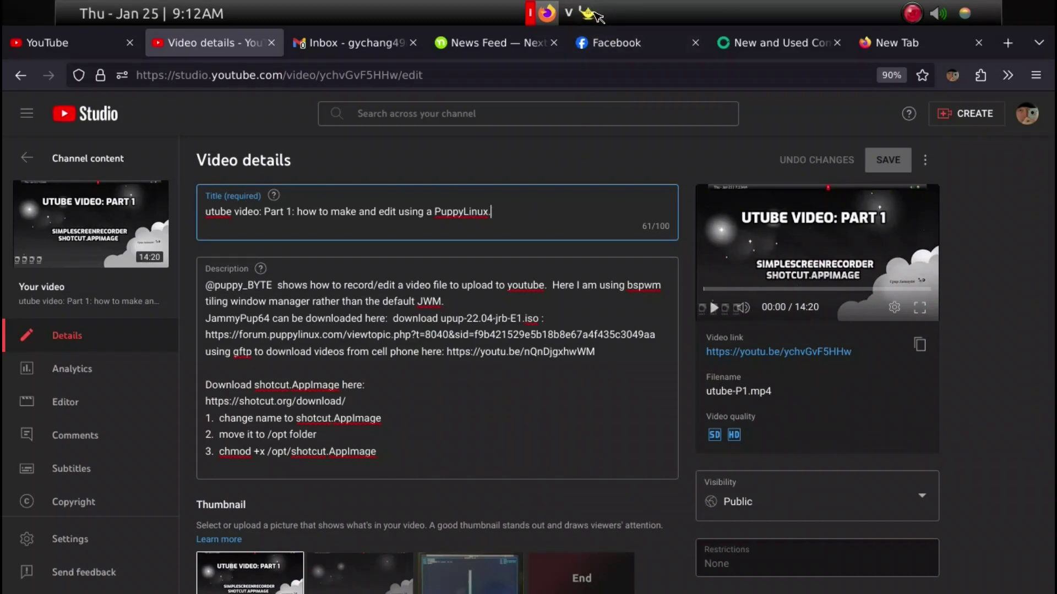
# Check the utube.txt notes, scroll to the Thumbnail choices, and show the bookmarks toolbar.
pyautogui.click(589, 13)
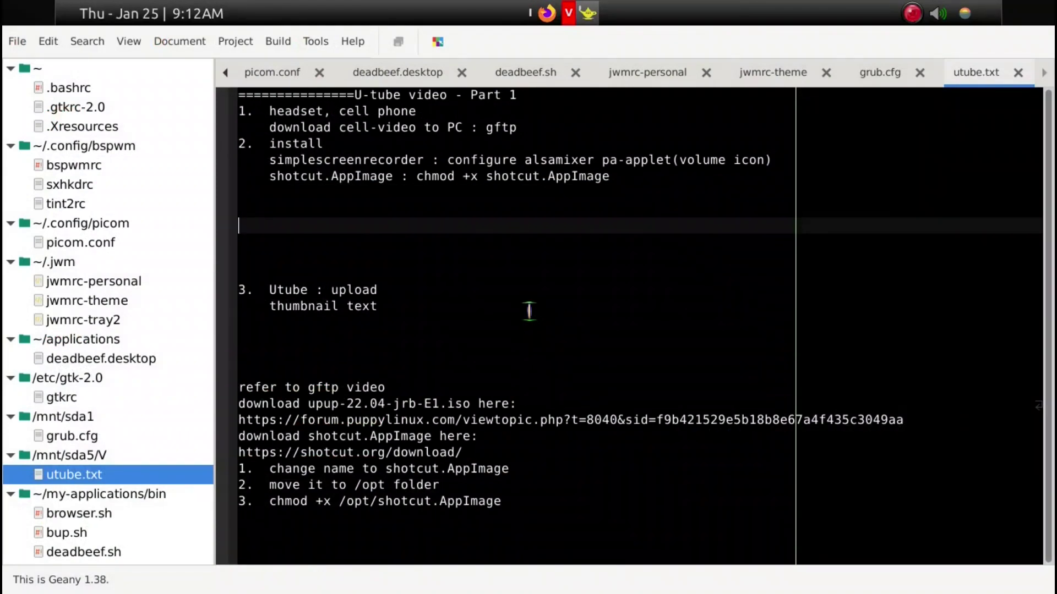
pyautogui.click(547, 12)
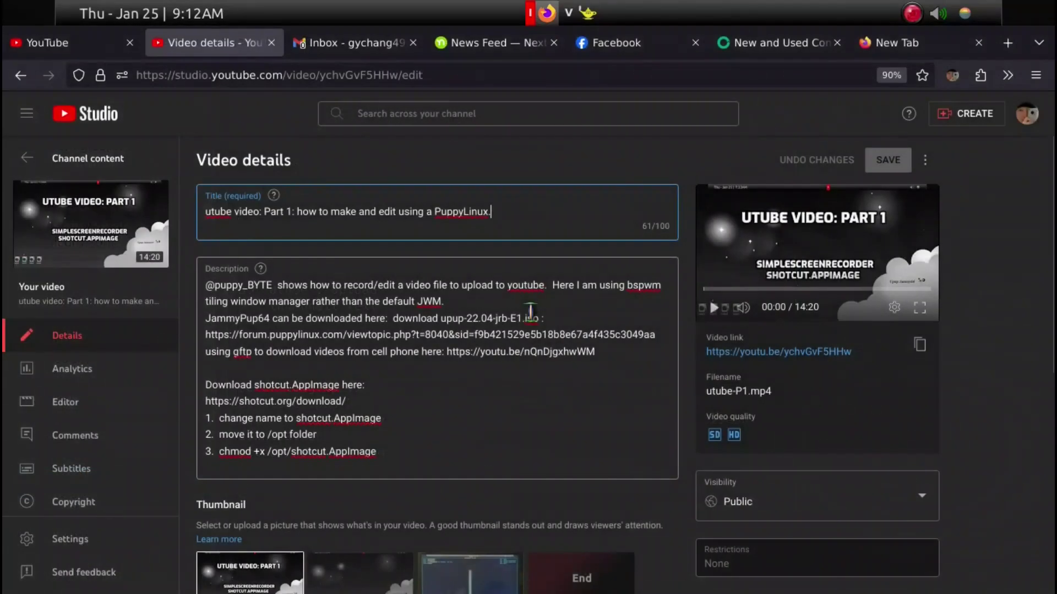
pyautogui.scroll(-3, 317, 443)
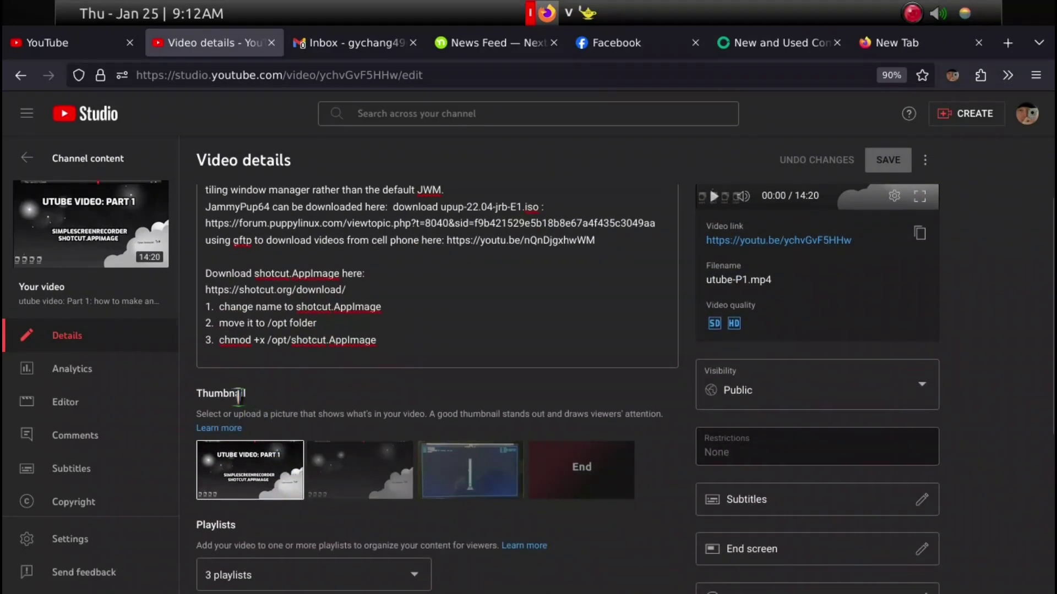
pyautogui.moveTo(258, 430)
pyautogui.hotkey('ctrl', 'shift', 'b')
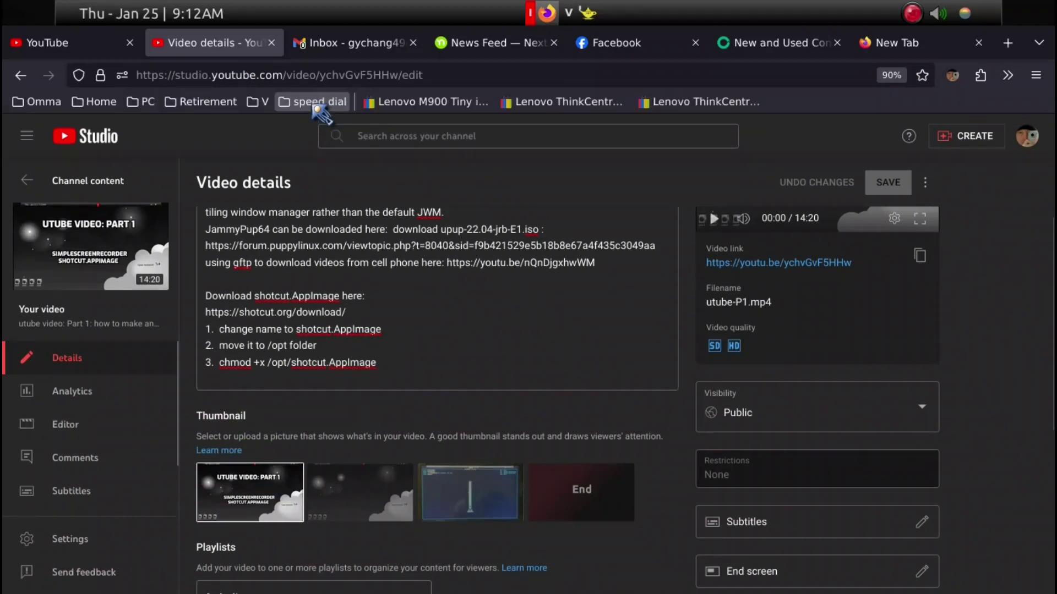
# Open AddText from the bookmarked video tools and load JP64.png from the source folder as the photo.
pyautogui.click(266, 103)
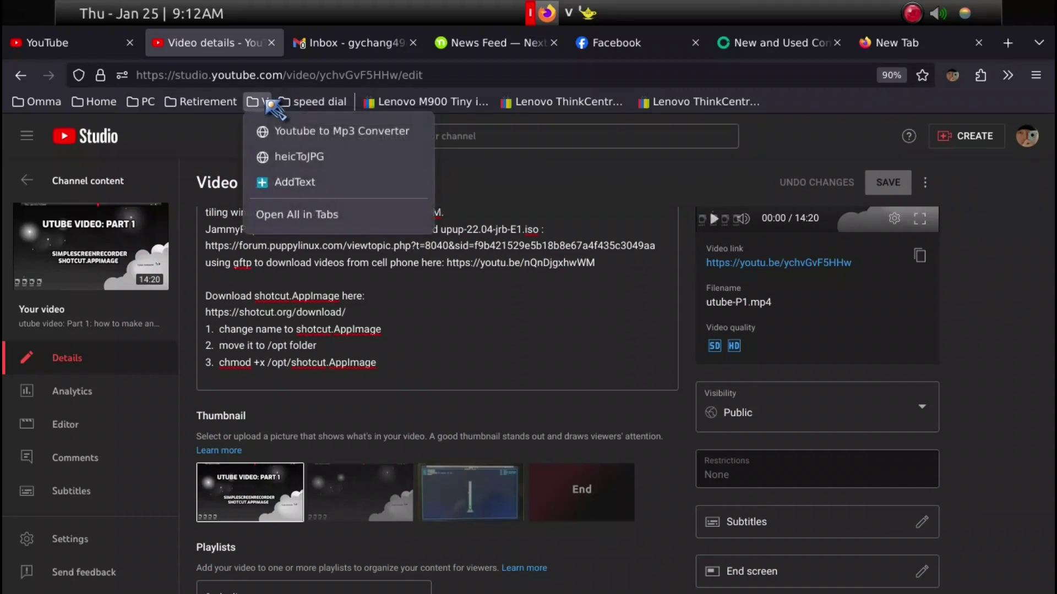
pyautogui.click(282, 186)
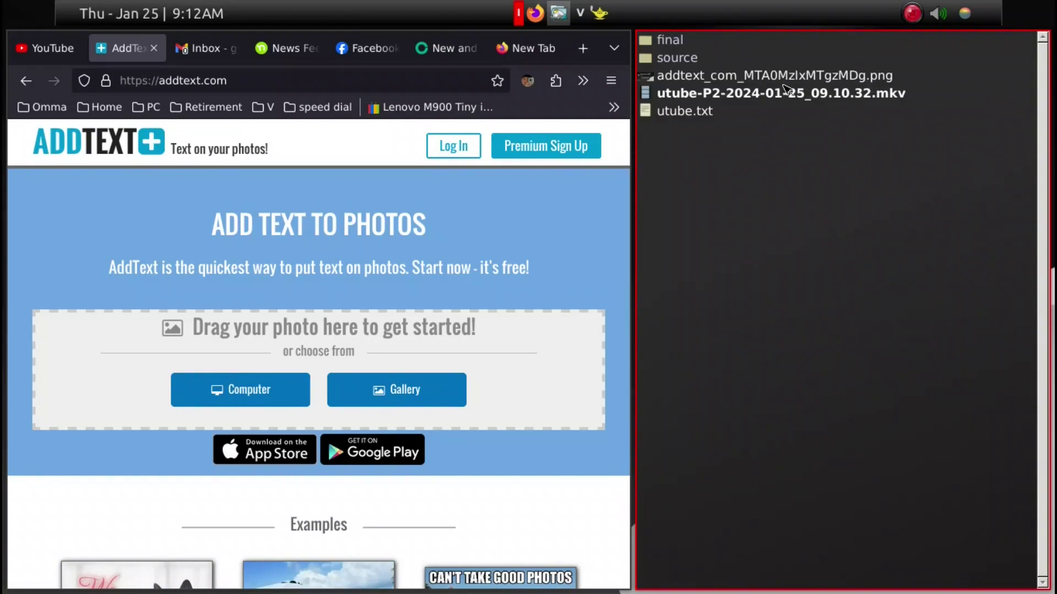
pyautogui.click(687, 59)
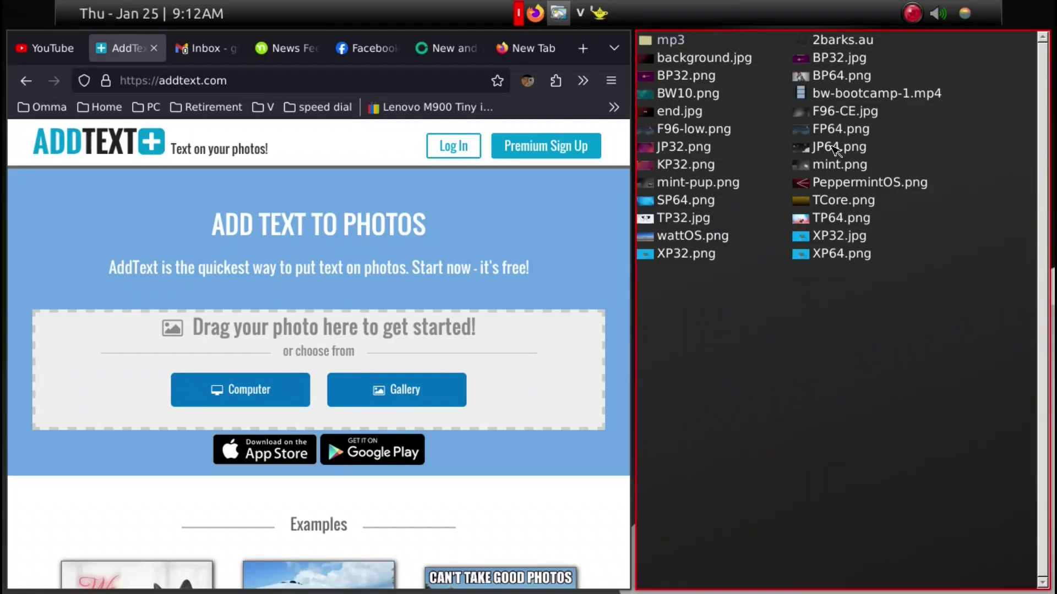
pyautogui.moveTo(837, 150); pyautogui.dragTo(310, 342)
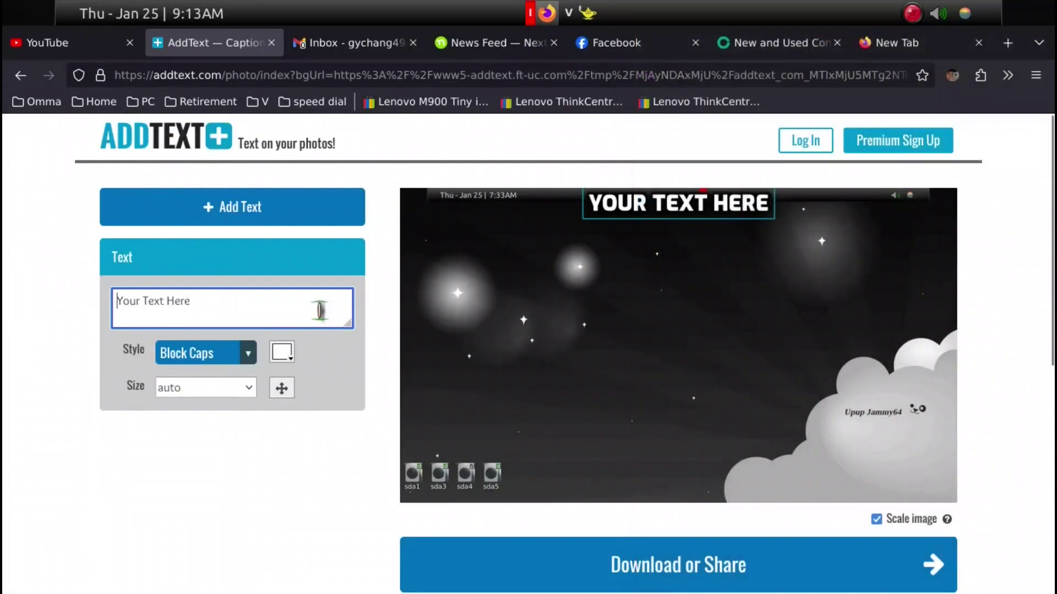
# Maximize the browser and replace the placeholder caption with 'utube : Part 2'.
pyautogui.press('super+Up')
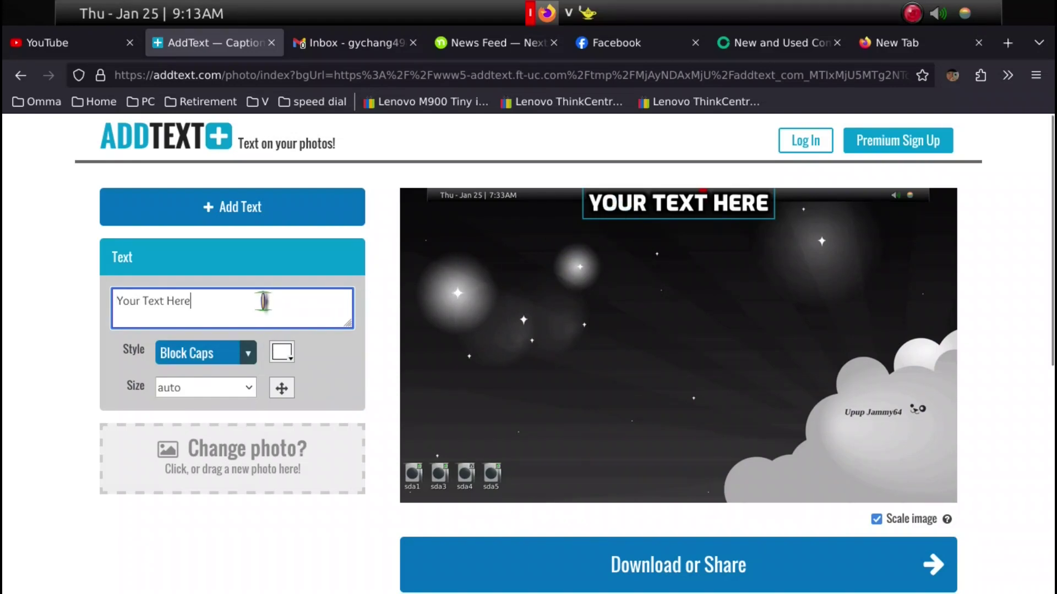
pyautogui.press('BackSpace')
pyautogui.press('BackSpace')
pyautogui.press('BackSpace')
pyautogui.press('BackSpace')
pyautogui.press('BackSpace')
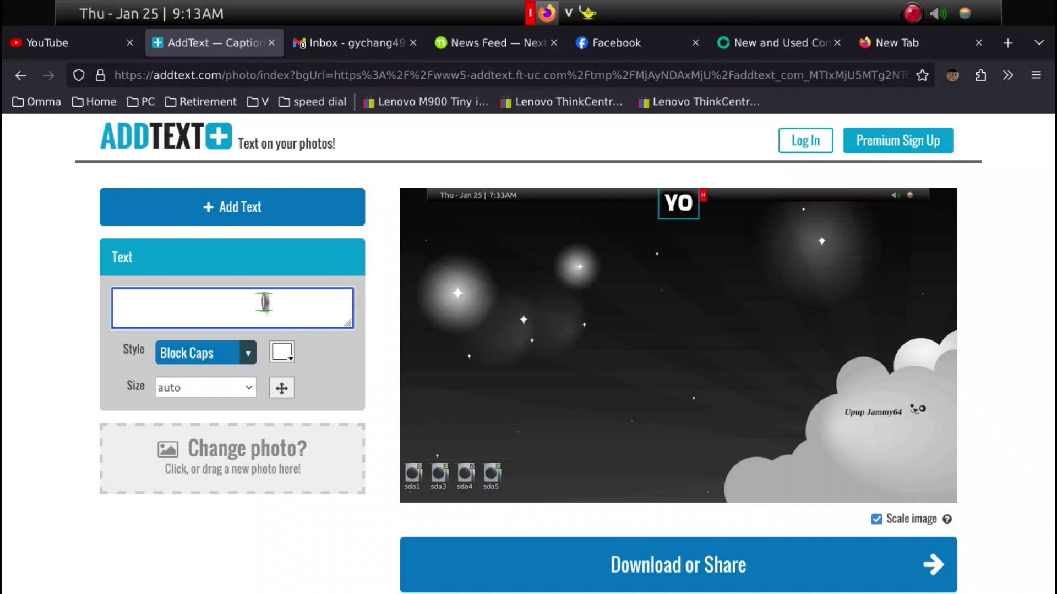
pyautogui.write('utube ')
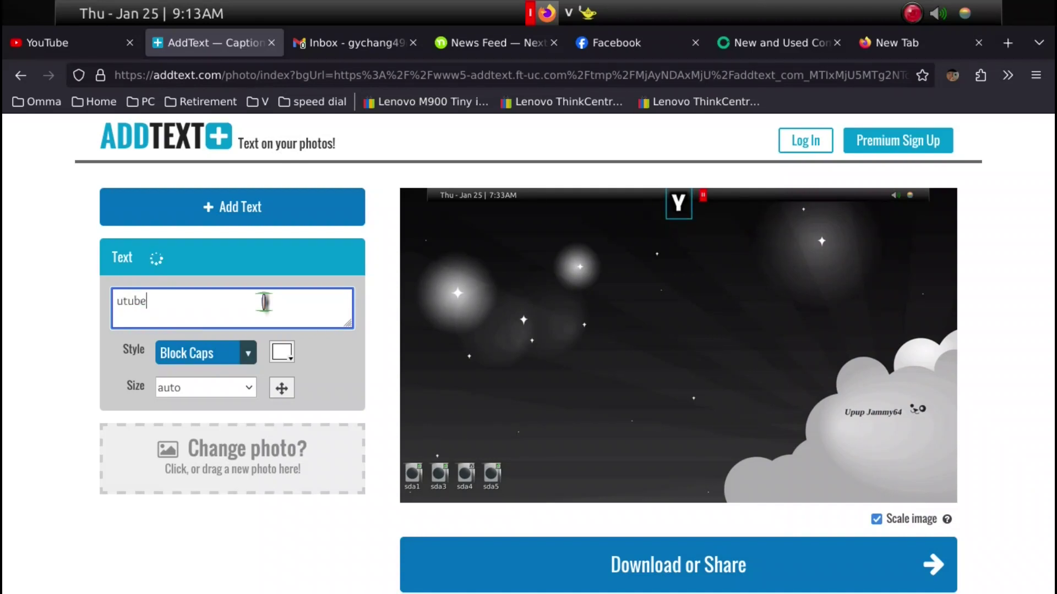
pyautogui.write(':')
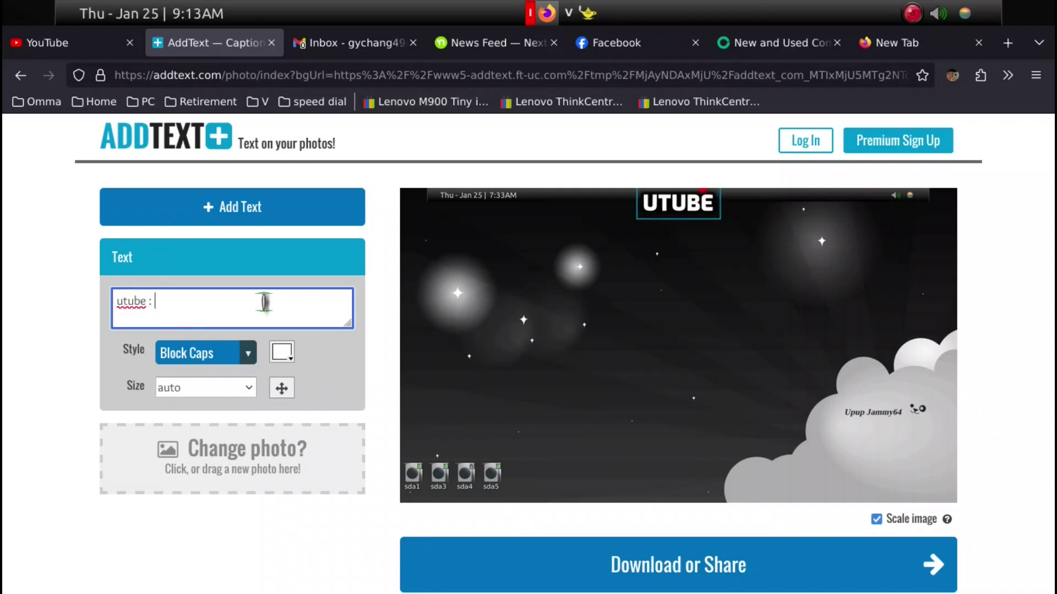
pyautogui.write('Po')
pyautogui.hotkey('ctrl', 'f')
pyautogui.write('rt')
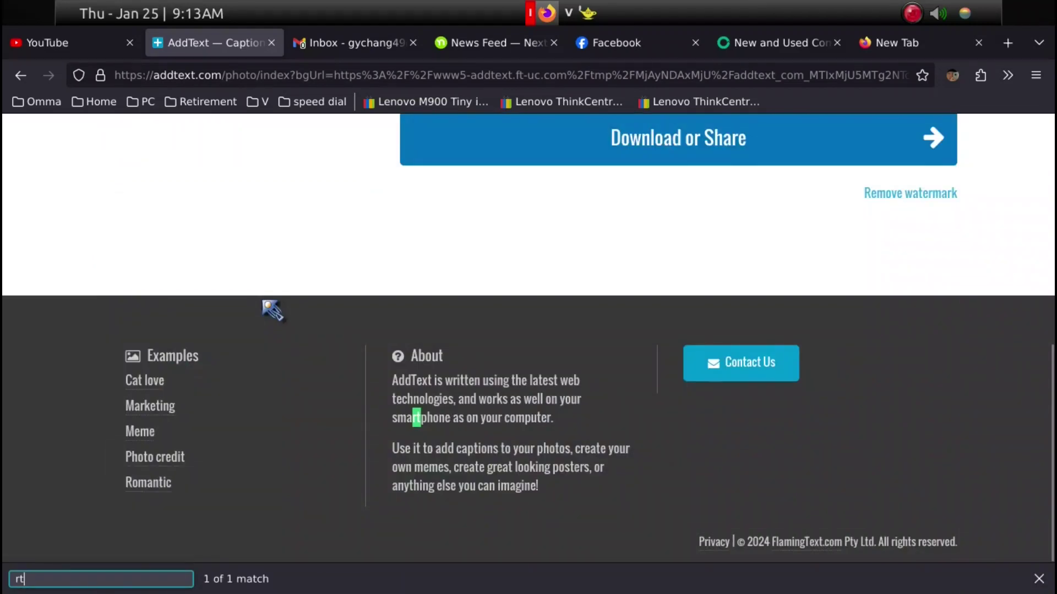
pyautogui.scroll(8, 274, 302)
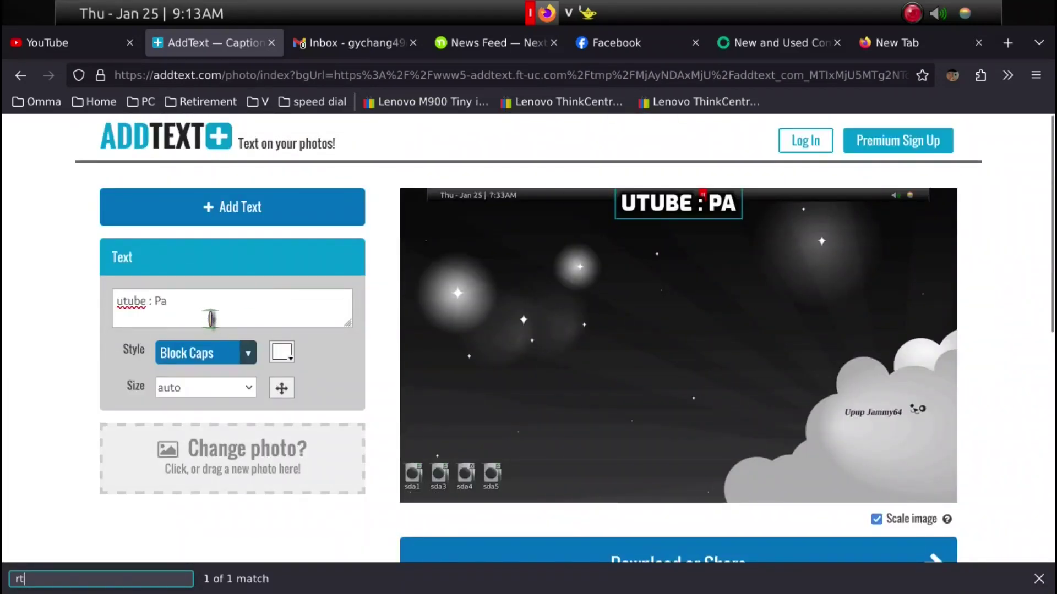
pyautogui.click(206, 299)
pyautogui.press('Escape')
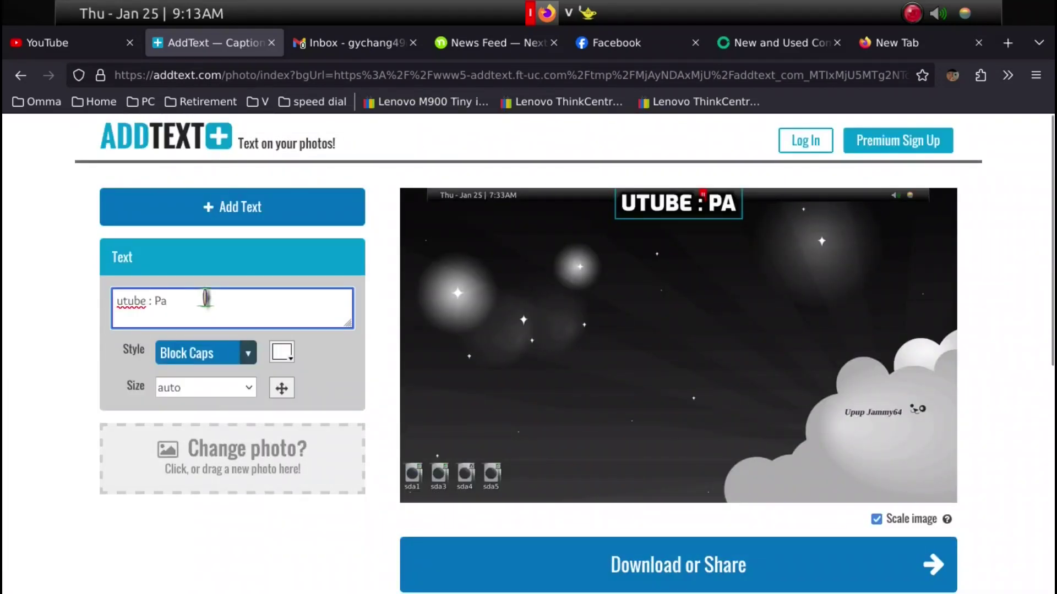
pyautogui.write('rt')
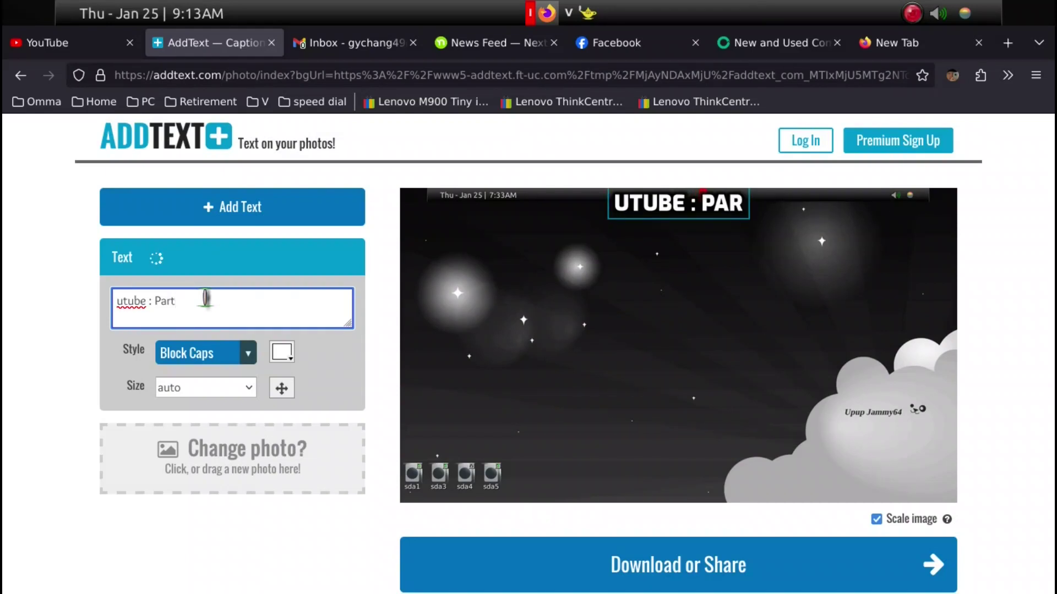
pyautogui.write(' 2')
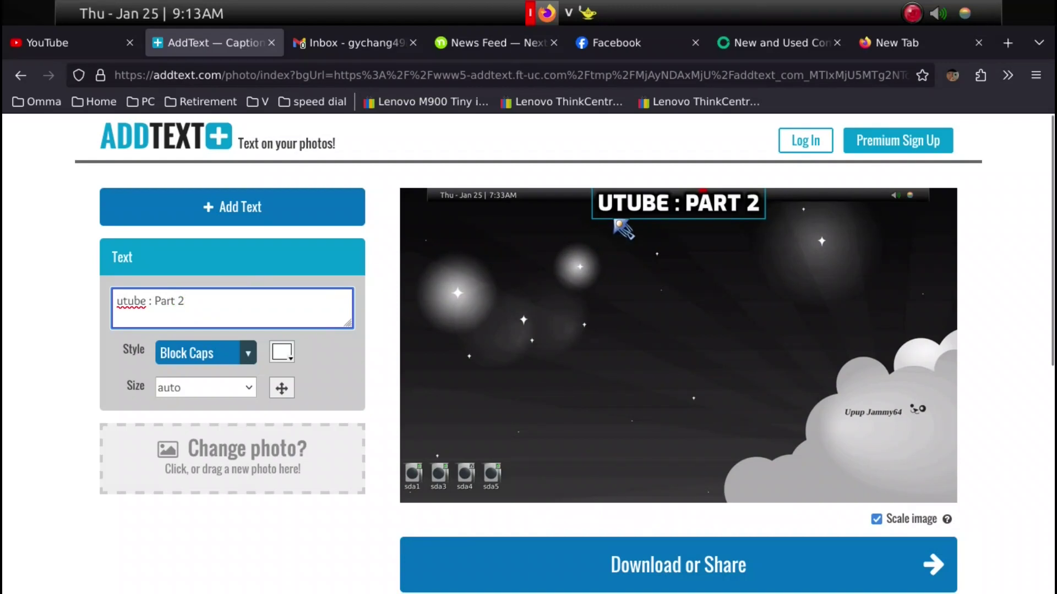
# Set the caption size to 70 and place it in the upper middle of the starry sky.
pyautogui.moveTo(638, 204); pyautogui.dragTo(637, 273)
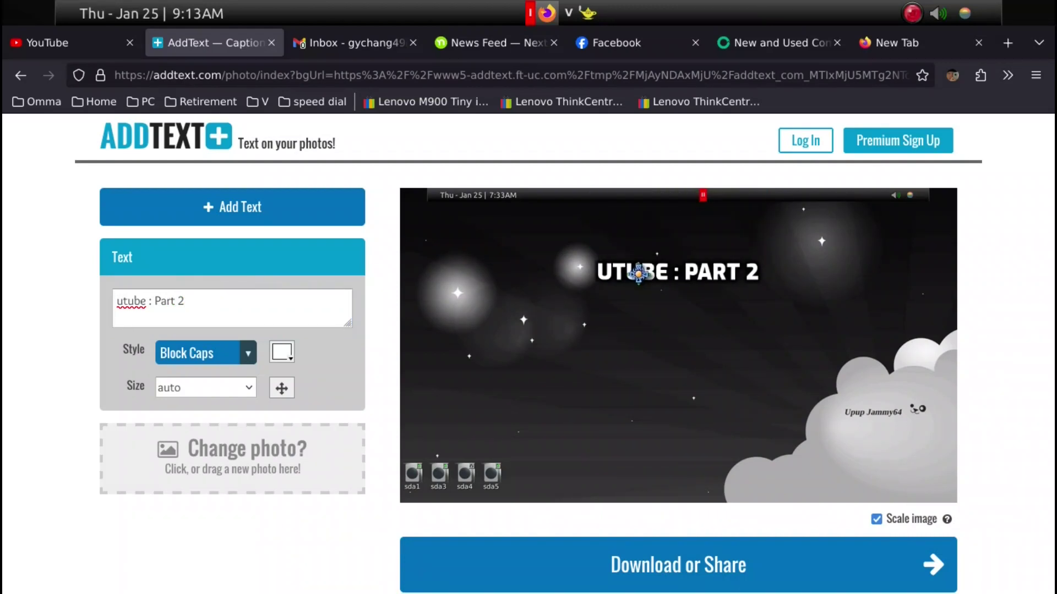
pyautogui.click(223, 389)
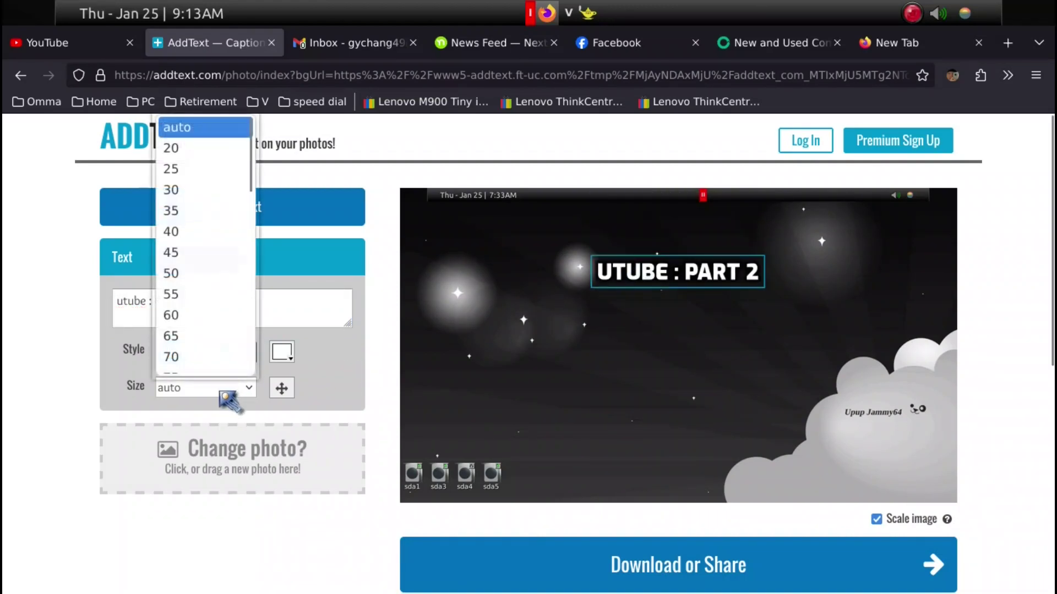
pyautogui.scroll(-1, 211, 372)
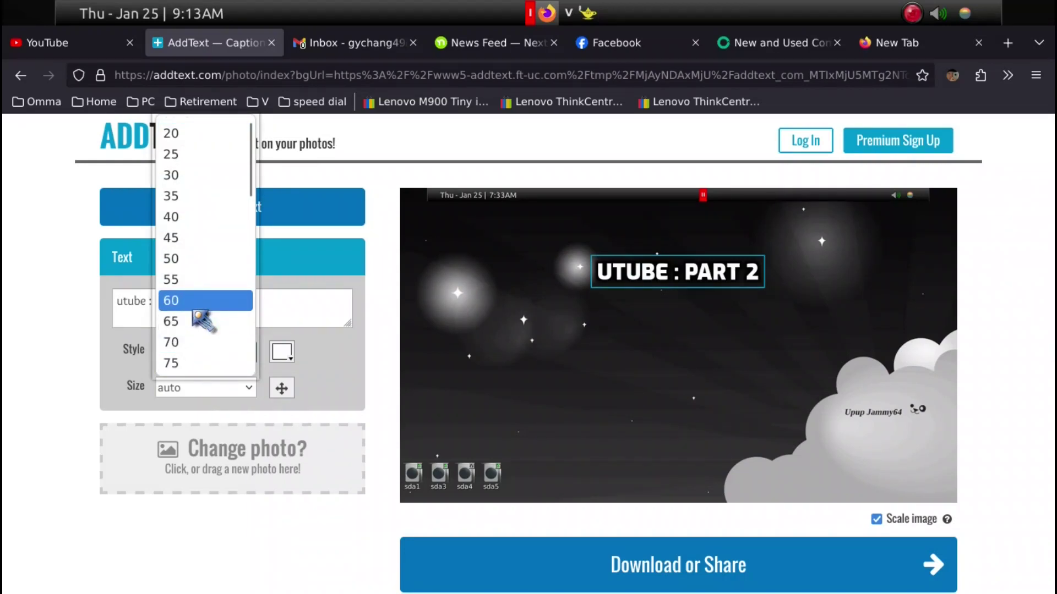
pyautogui.click(204, 343)
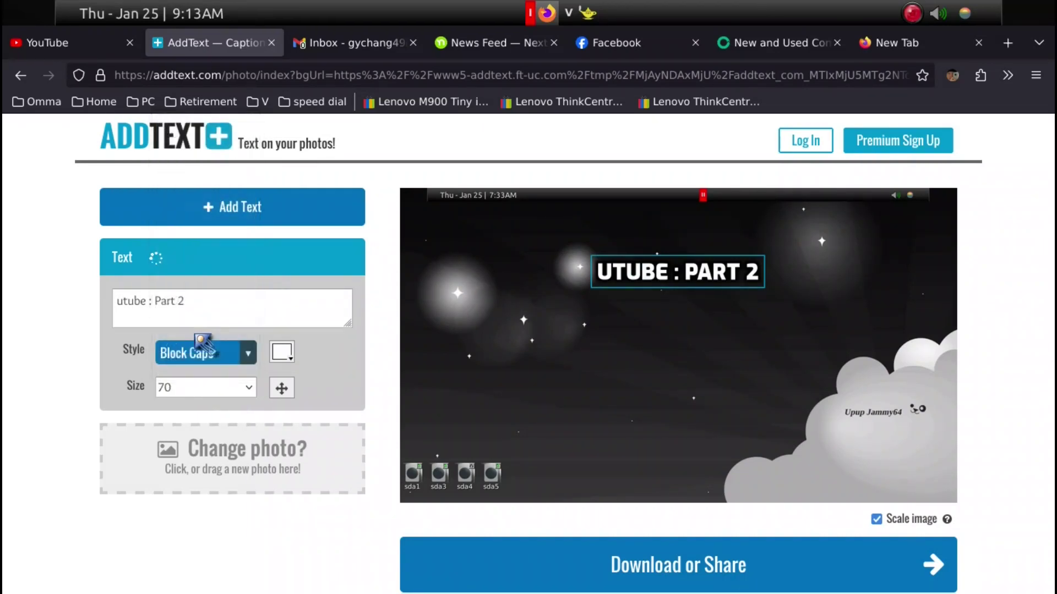
pyautogui.moveTo(687, 272); pyautogui.dragTo(627, 255)
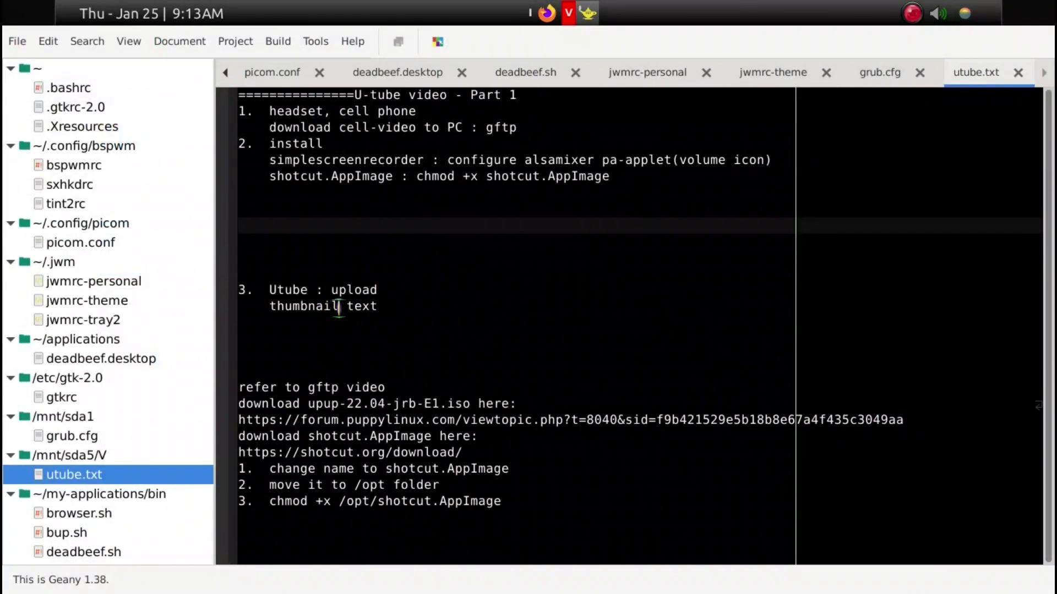
# Bring the AddText browser window back in front of Geany.
pyautogui.click(545, 17)
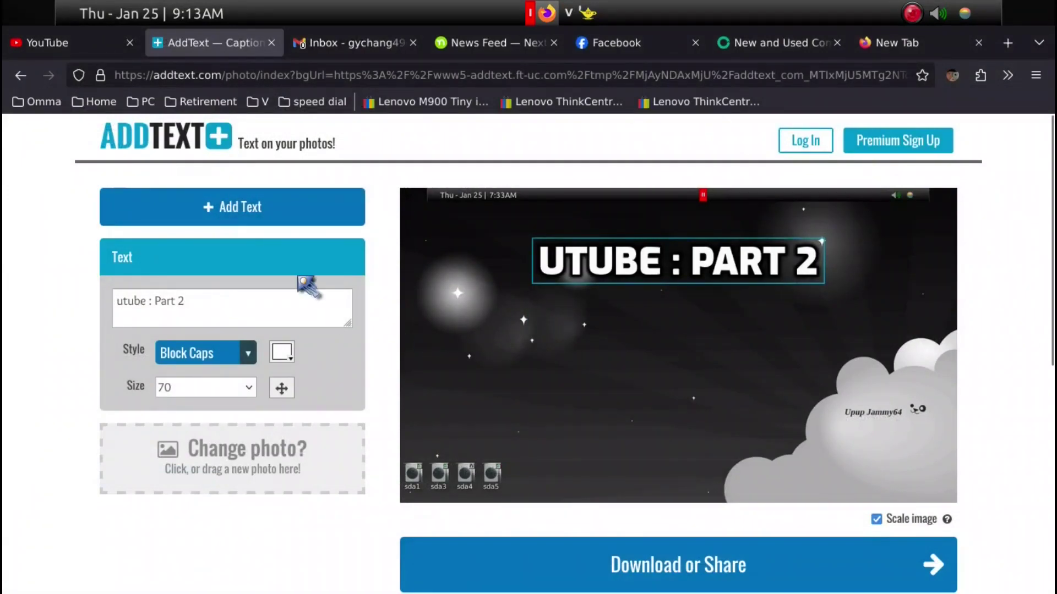
# Add a new 'Thumbnail' caption at size 40 and move it lower on the image.
pyautogui.click(247, 214)
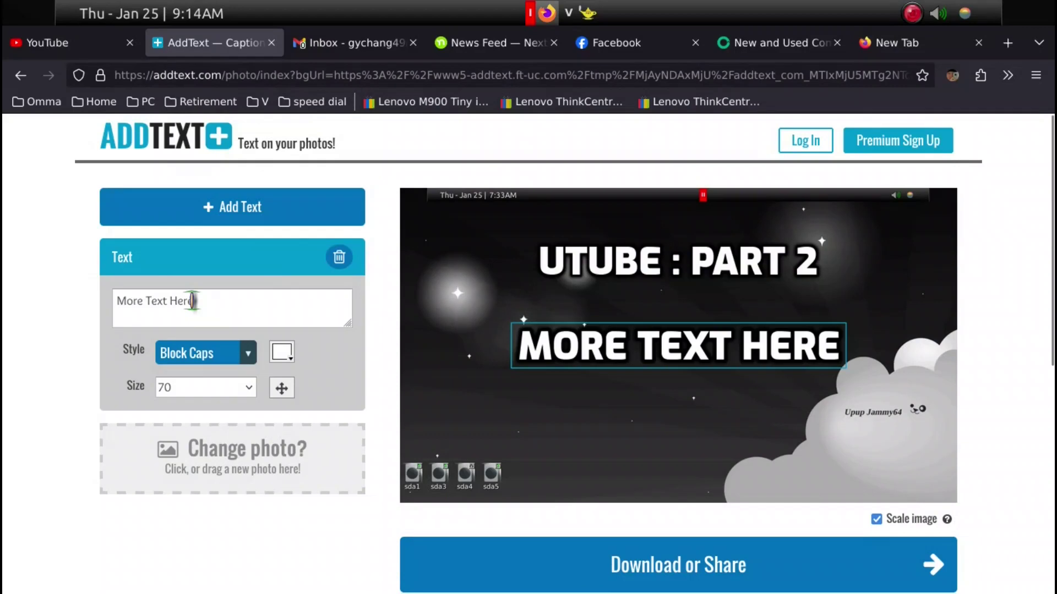
pyautogui.moveTo(193, 300); pyautogui.dragTo(112, 293)
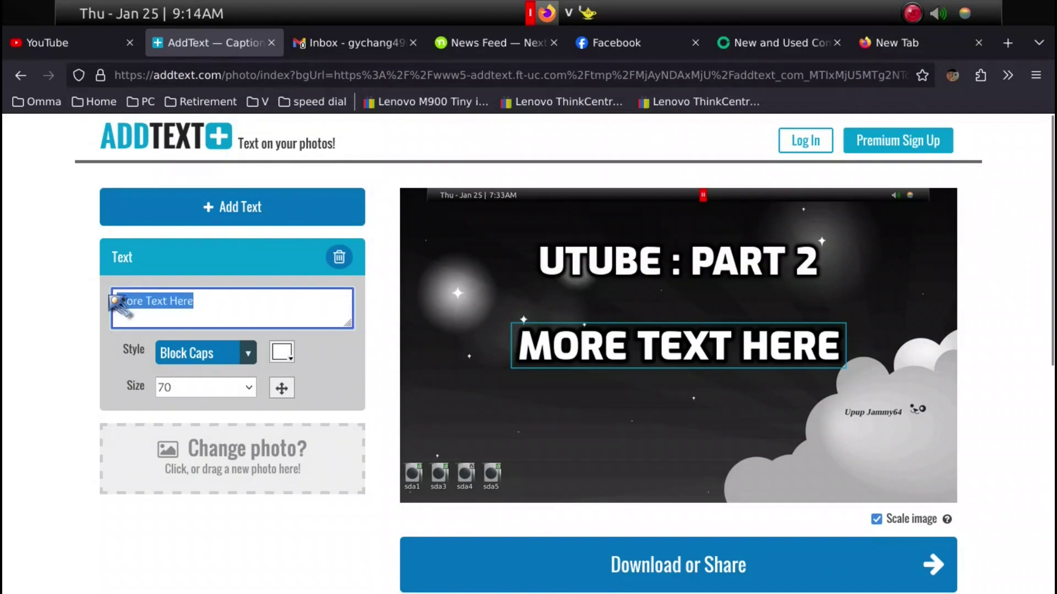
pyautogui.write('Thumb')
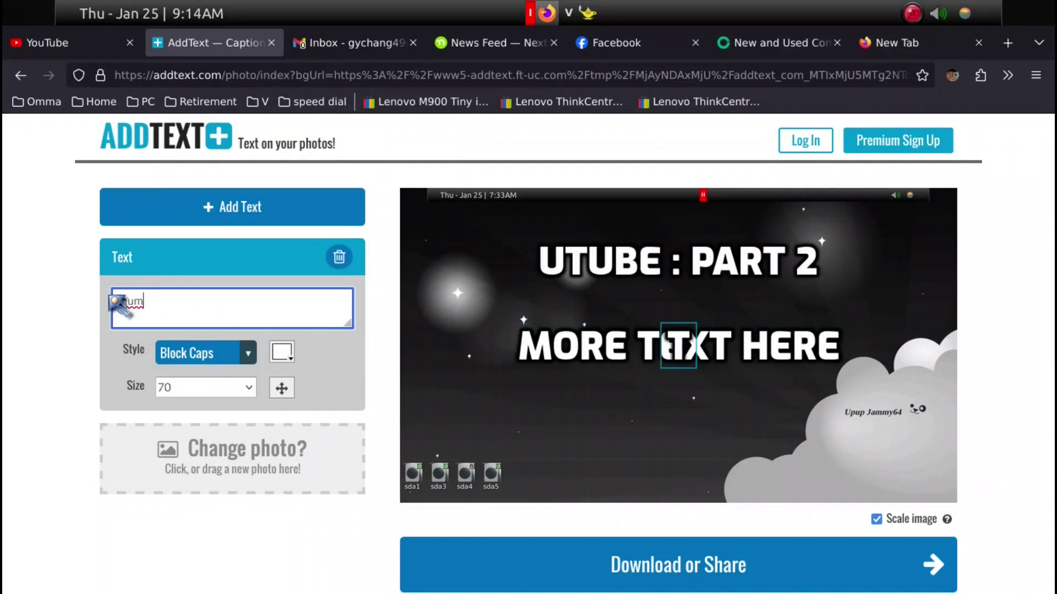
pyautogui.write('nail')
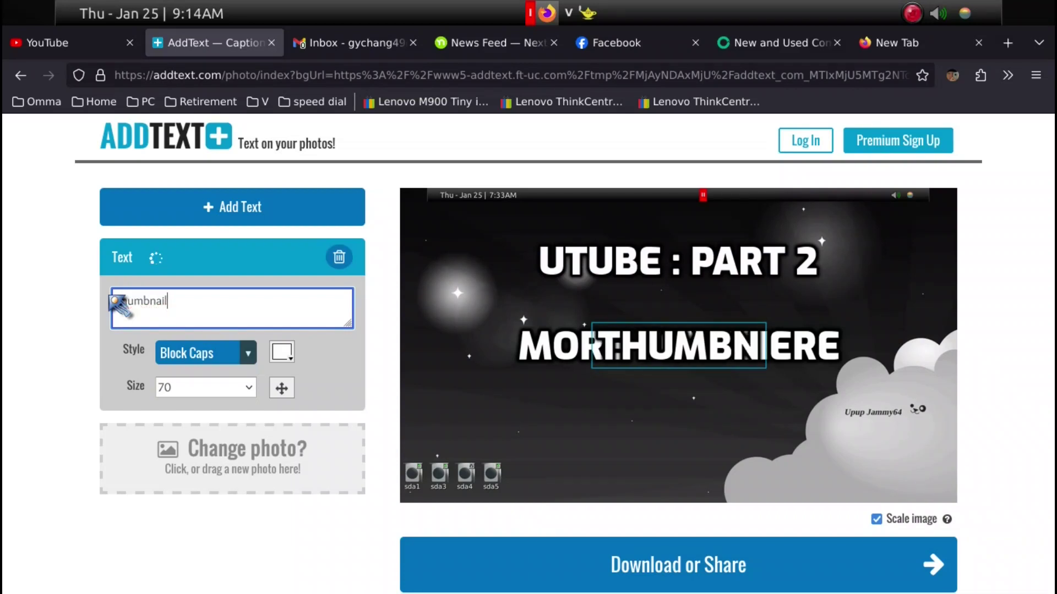
pyautogui.click(229, 395)
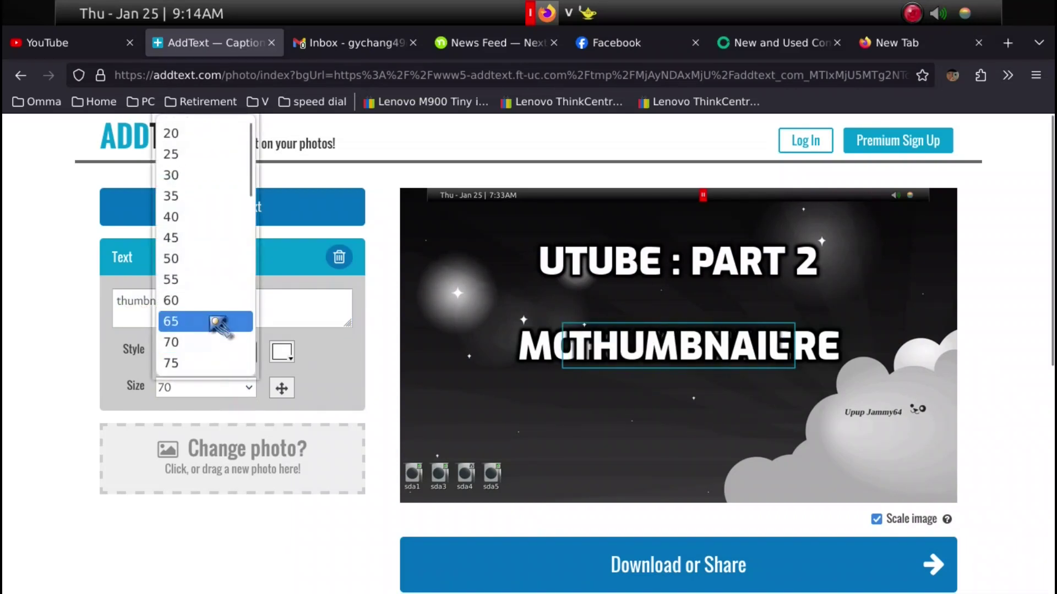
pyautogui.click(203, 220)
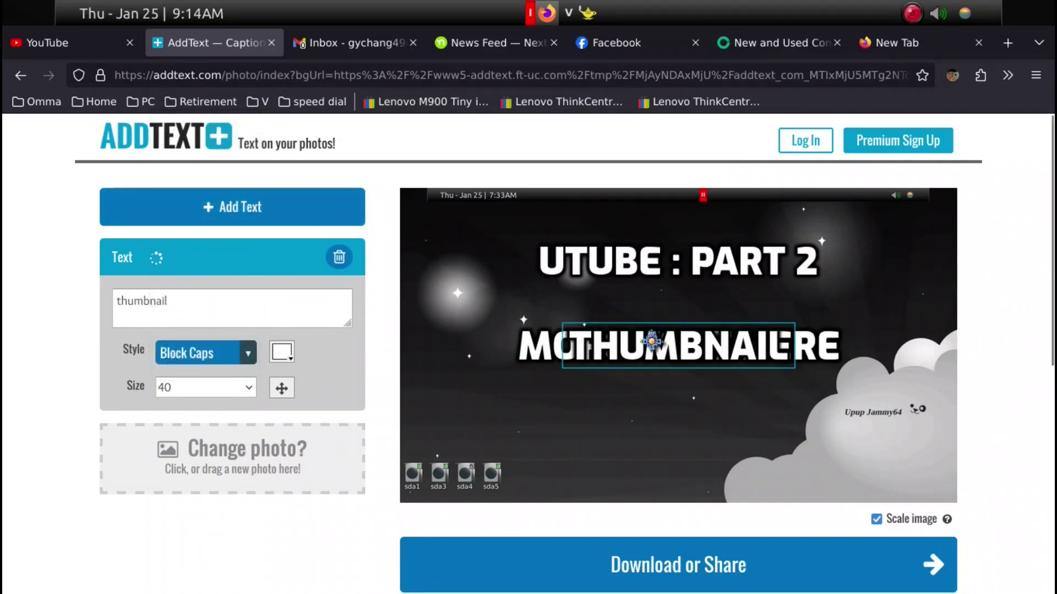
pyautogui.moveTo(664, 365); pyautogui.dragTo(663, 437)
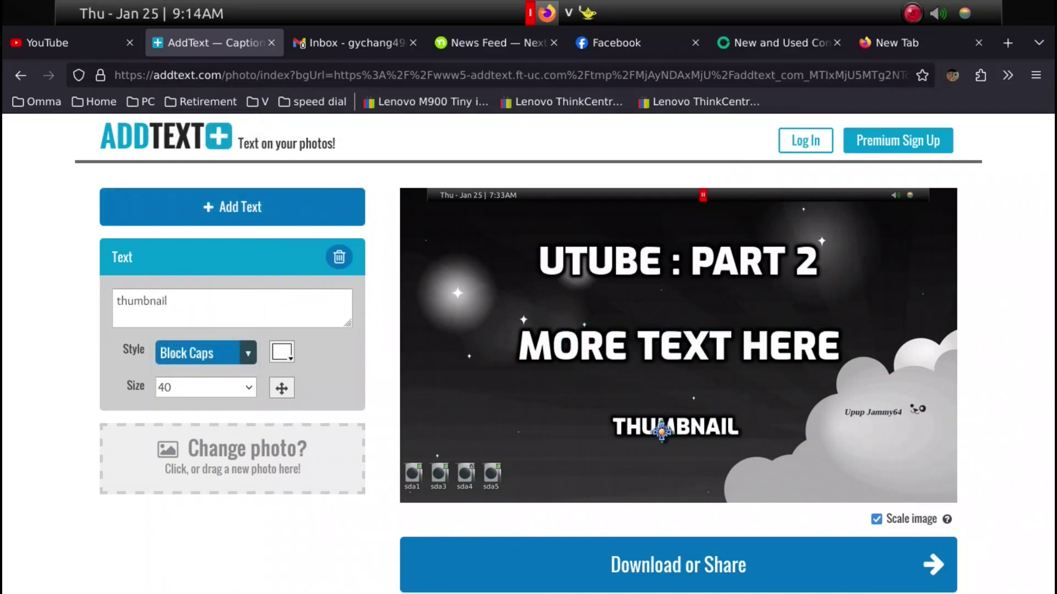
# Delete the leftover MORE TEXT HERE caption and align THUMBNAIL below UTUBE : PART 2.
pyautogui.click(648, 350)
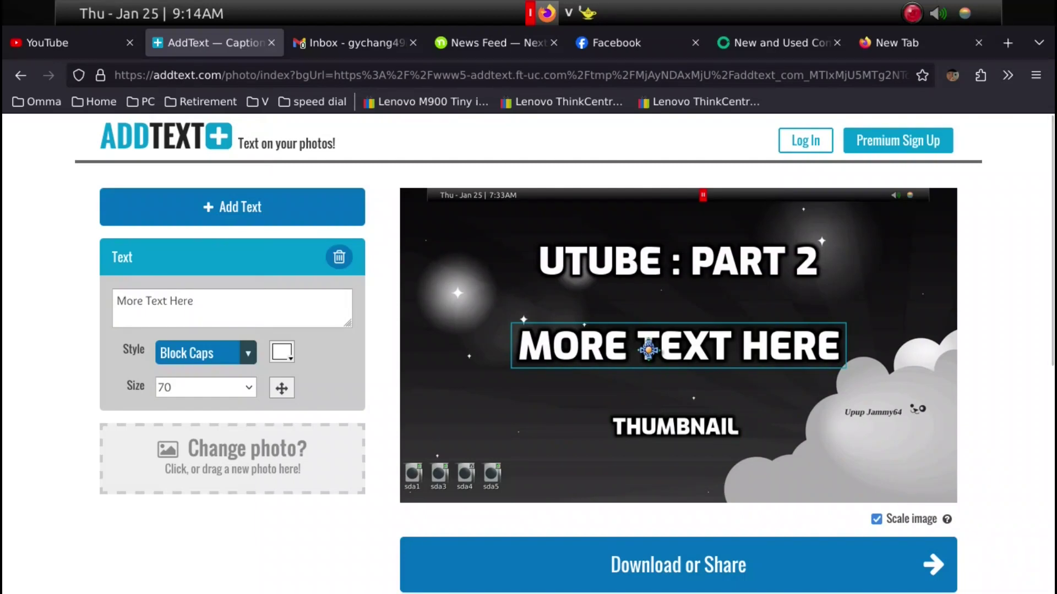
pyautogui.click(333, 265)
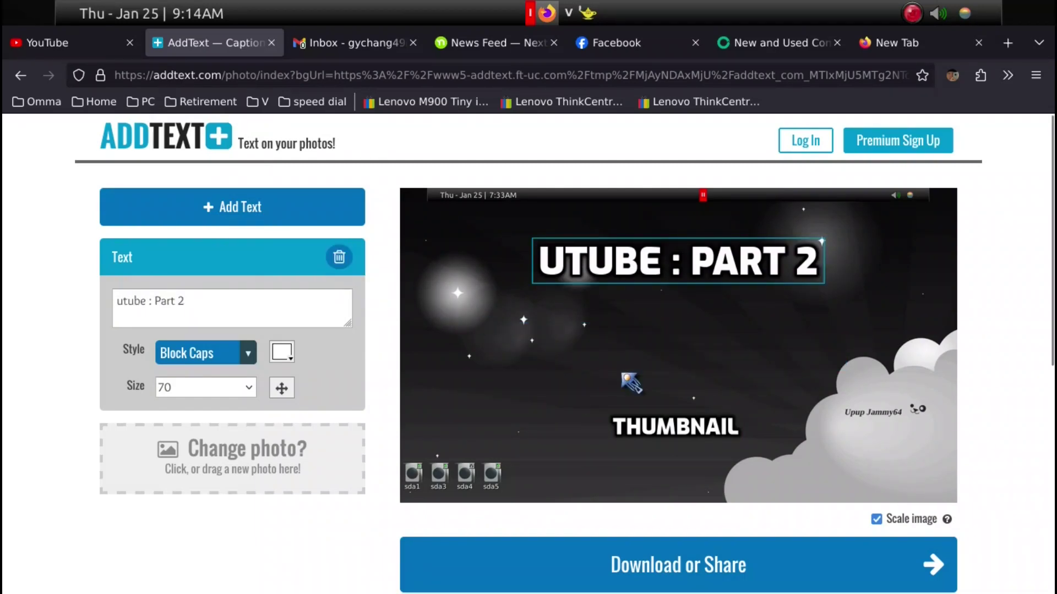
pyautogui.moveTo(683, 435); pyautogui.dragTo(686, 355)
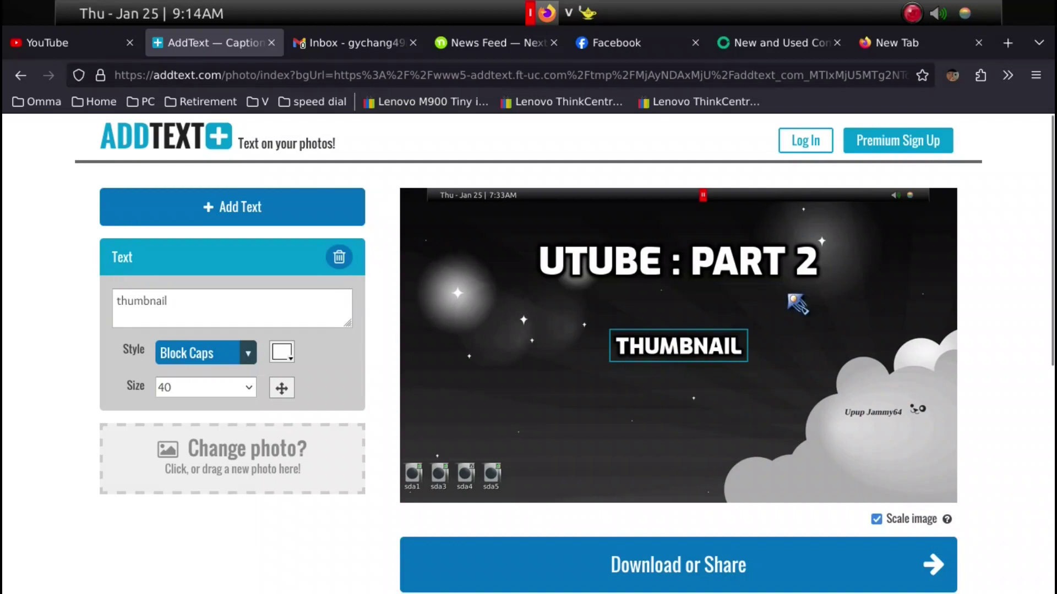
pyautogui.moveTo(657, 268); pyautogui.dragTo(653, 281)
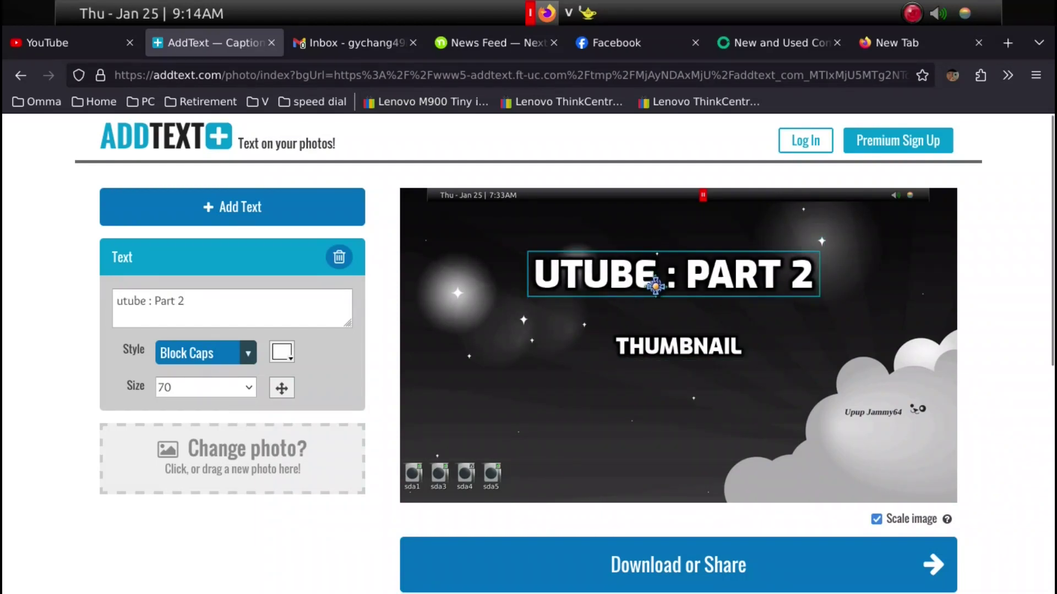
# Download the captioned thumbnail as a PNG and move over to the YouTube tab.
pyautogui.click(669, 574)
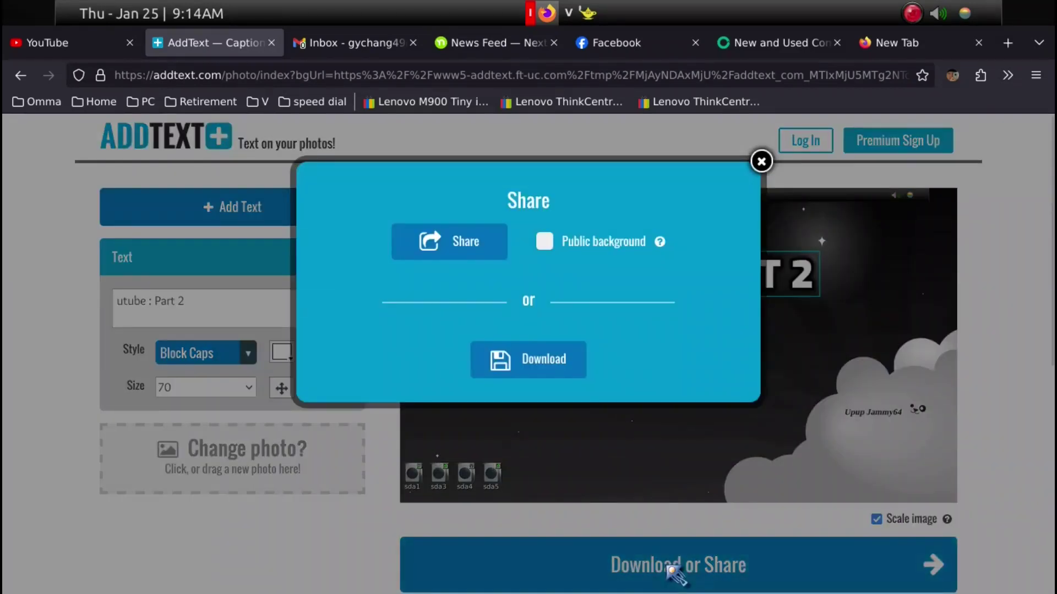
pyautogui.click(539, 376)
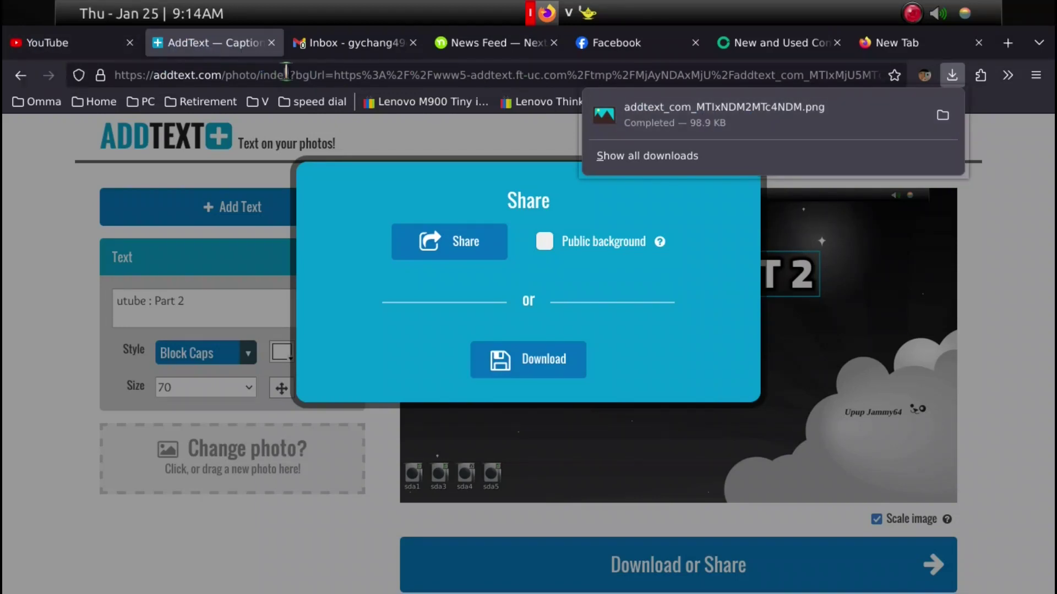
pyautogui.click(112, 52)
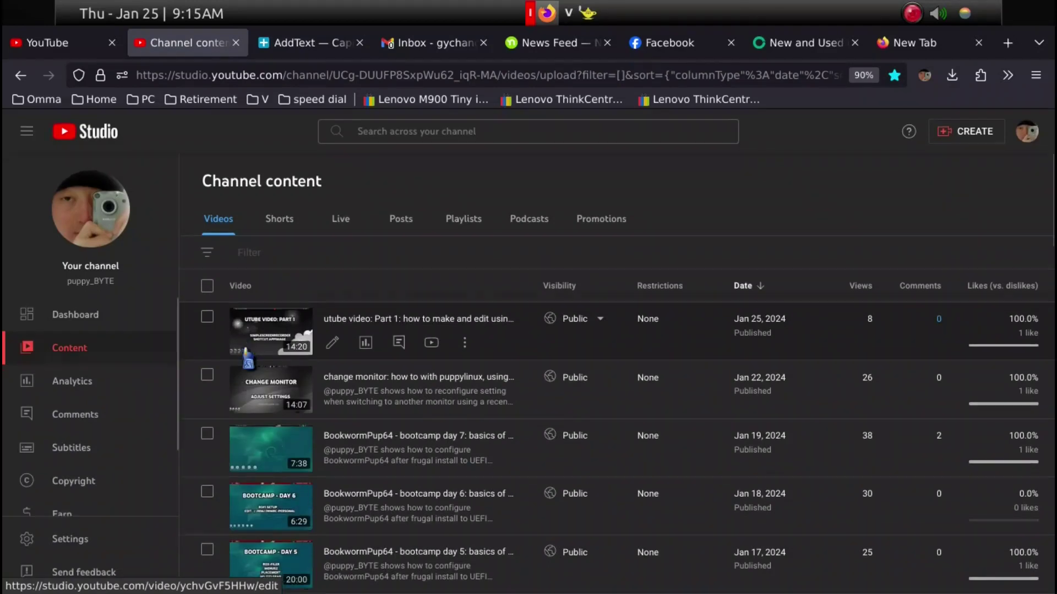
# Open the 'utube video: Part 1' details editor and scroll through its settings.
pyautogui.scroll(-1, 247, 361)
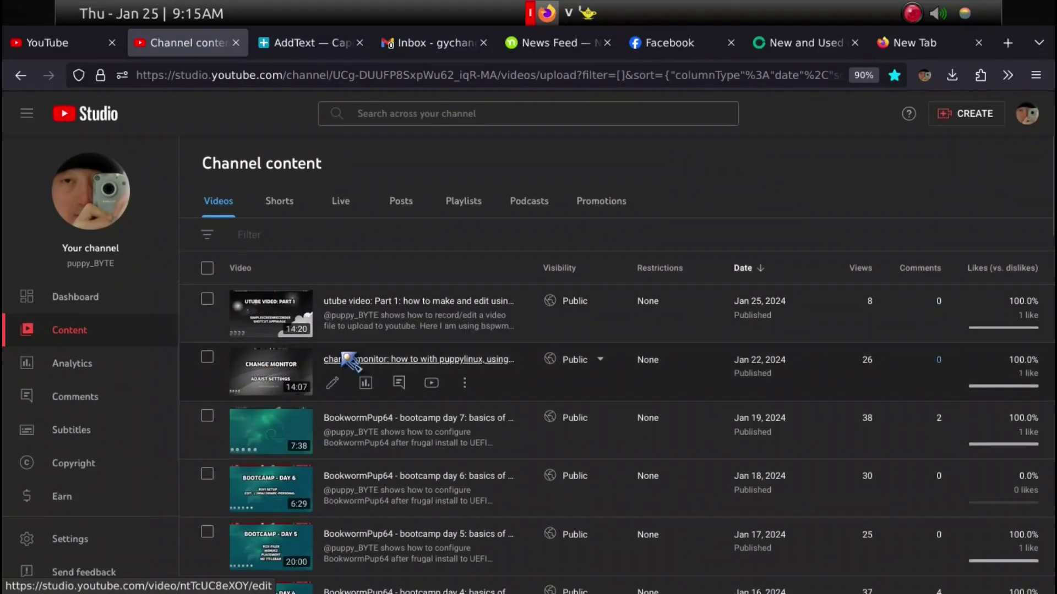
pyautogui.click(331, 329)
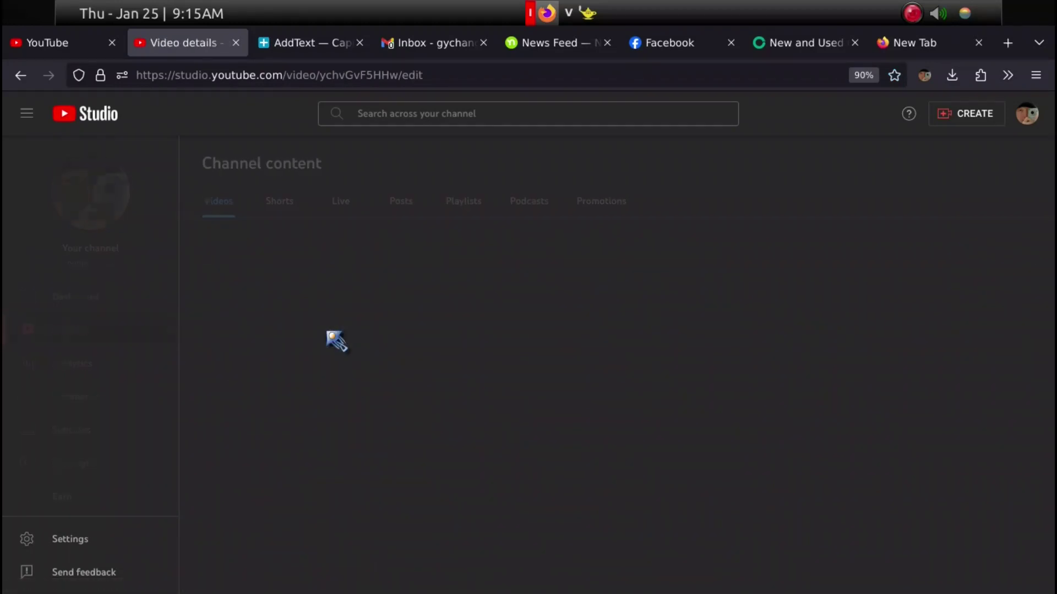
pyautogui.scroll(-3, 352, 392)
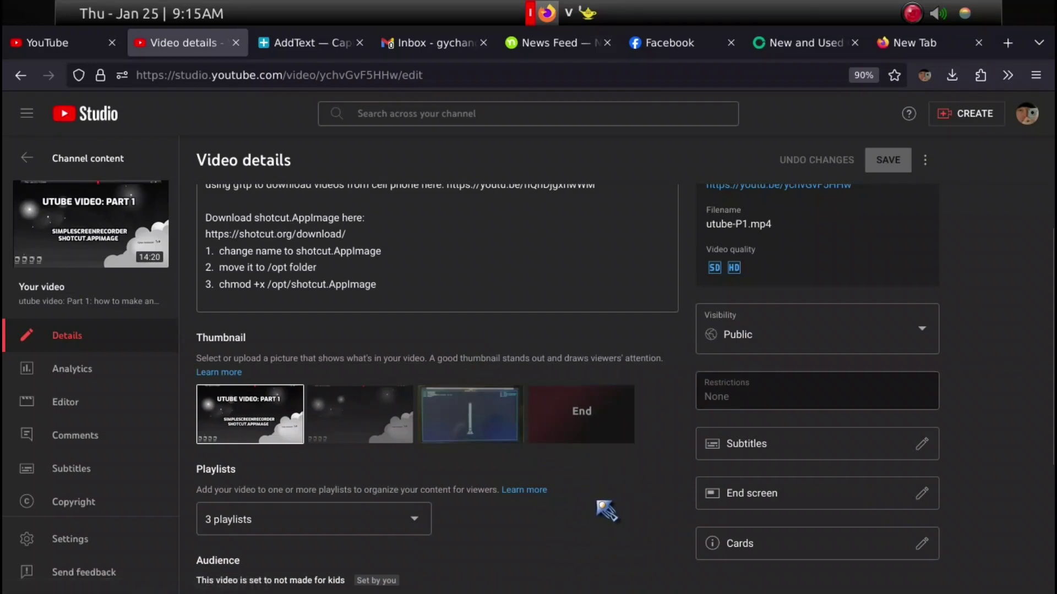
pyautogui.scroll(-5, 656, 510)
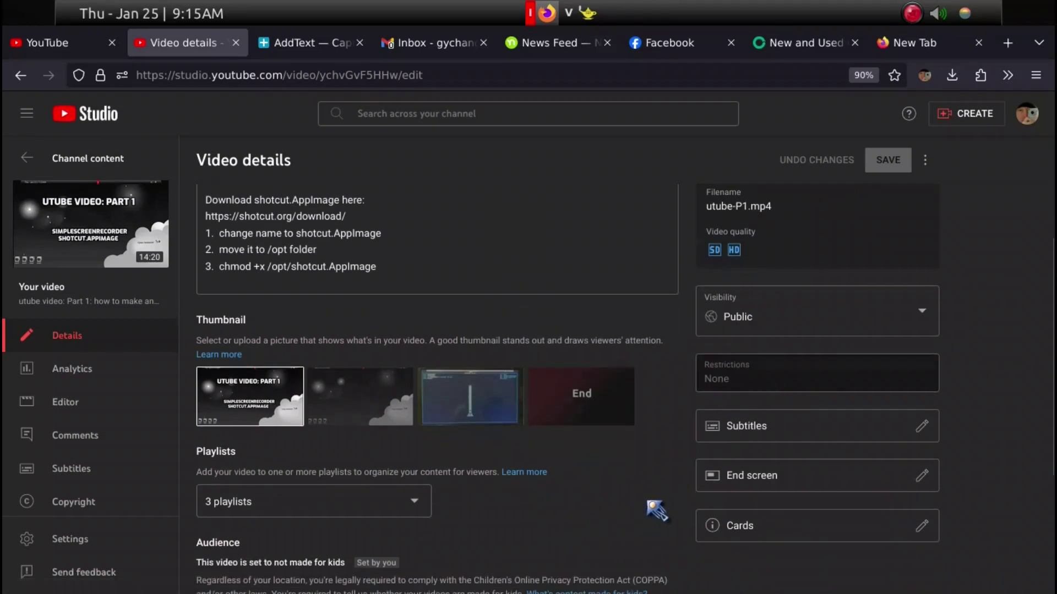
pyautogui.scroll(-2, 656, 506)
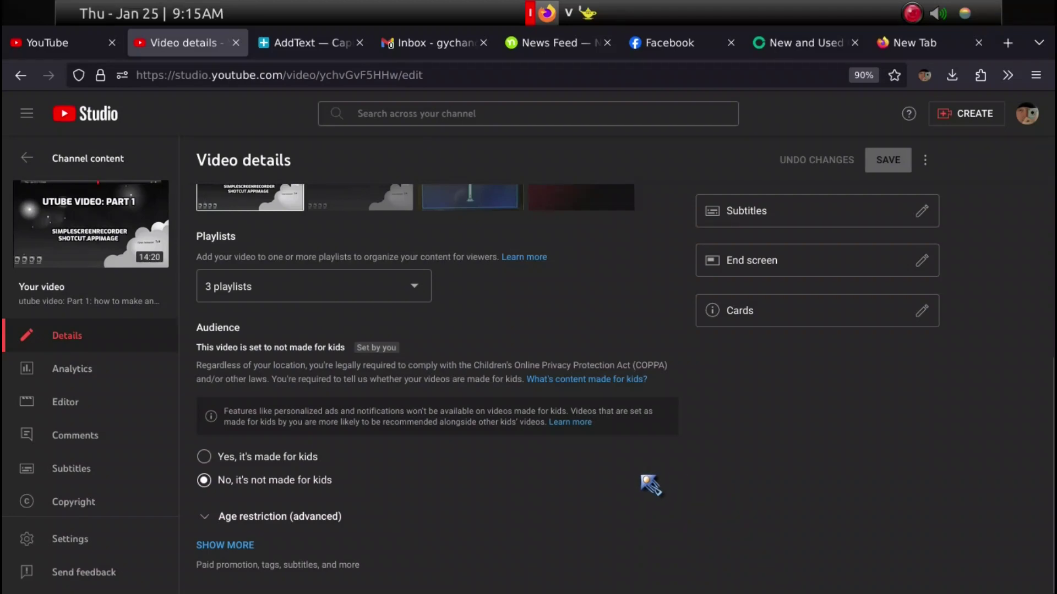
pyautogui.scroll(3, 645, 488)
pyautogui.scroll(4, 645, 488)
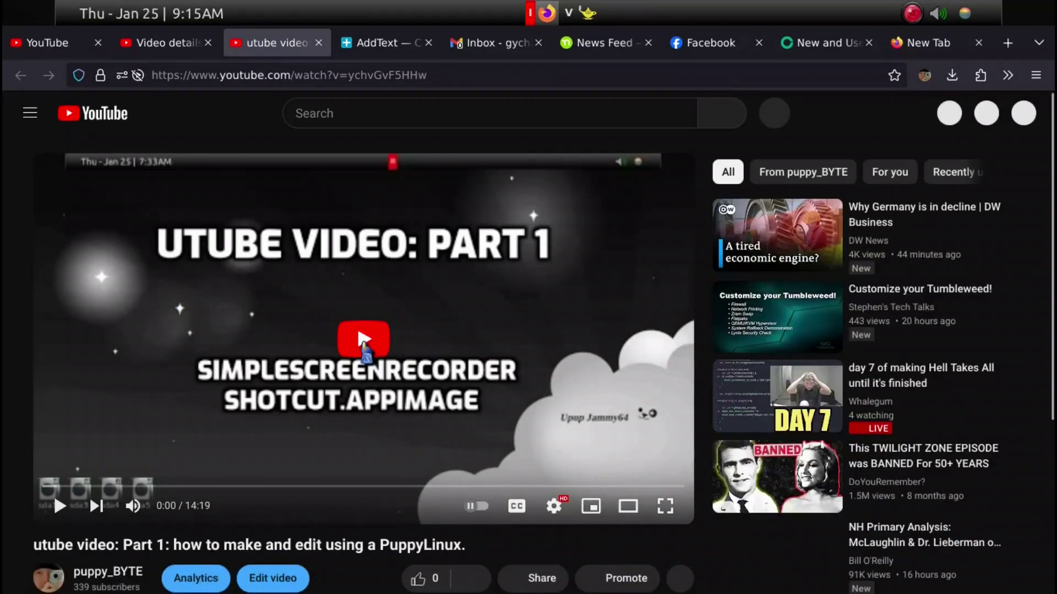
# Play the Part 1 video, pause it at 0:02, and scroll down to the description.
pyautogui.click(364, 344)
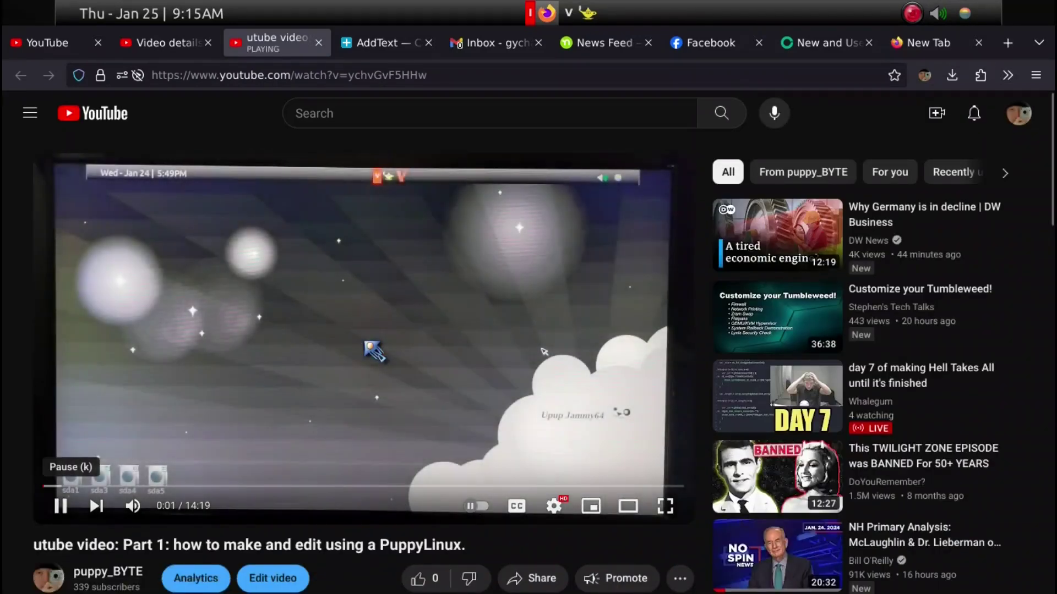
pyautogui.click(374, 350)
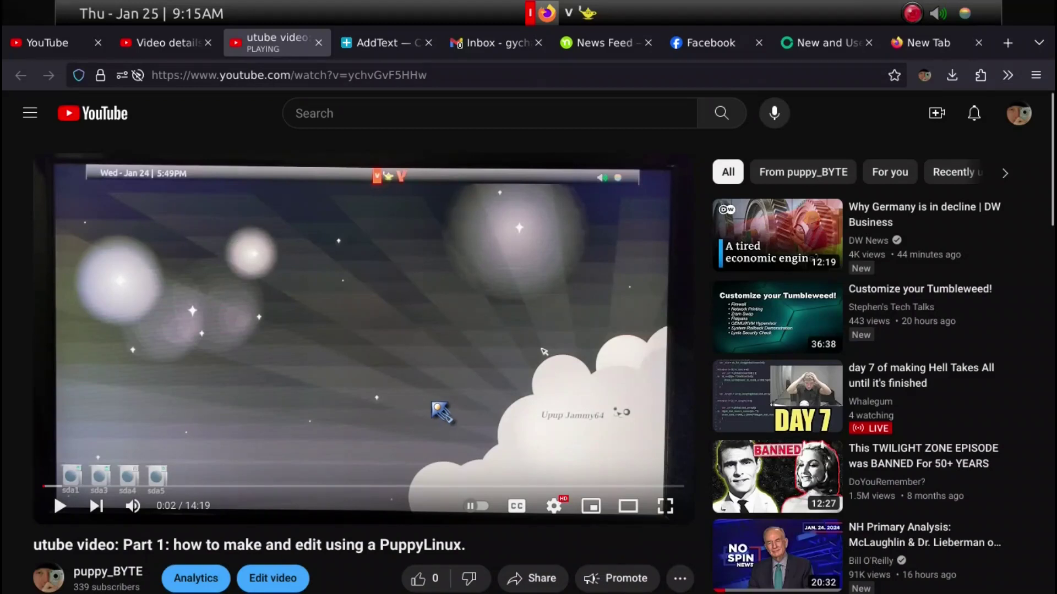
pyautogui.scroll(-3, 655, 567)
pyautogui.scroll(-9, 418, 451)
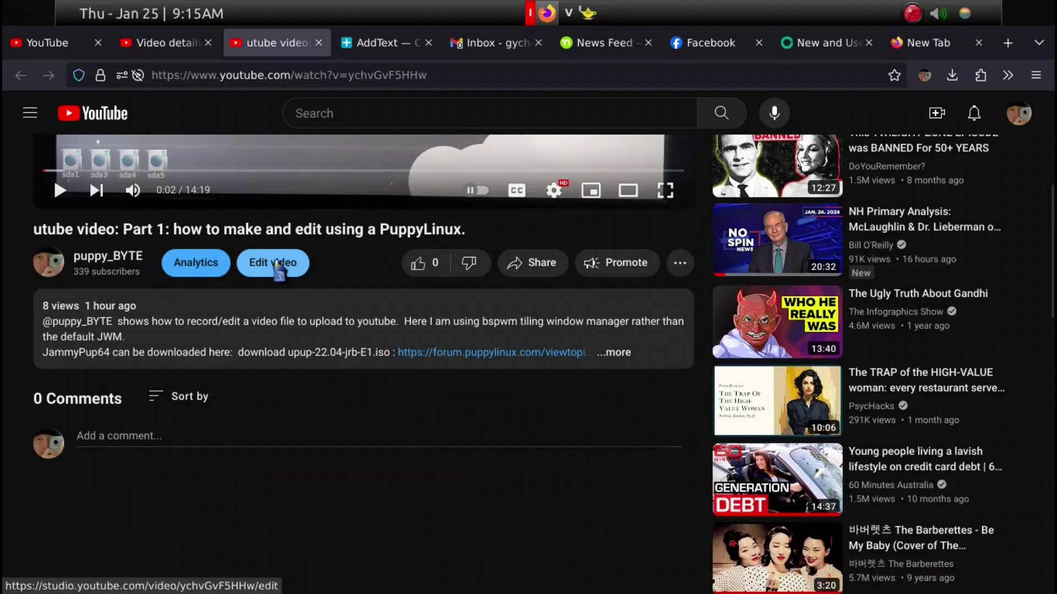
# Open Edit video for Part 1 and place the cursor in the Description box.
pyautogui.click(278, 267)
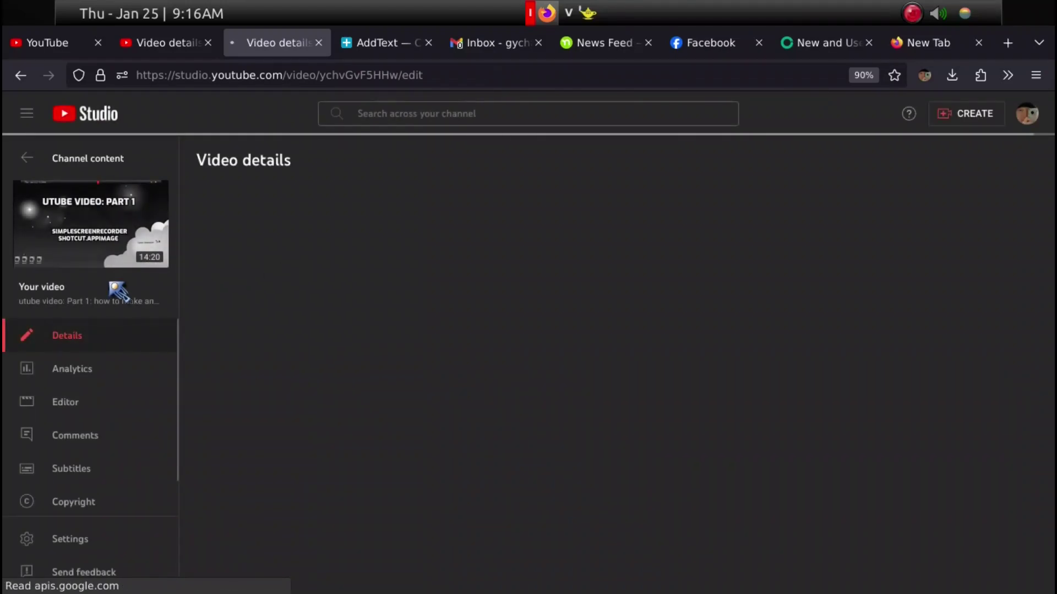
pyautogui.click(380, 349)
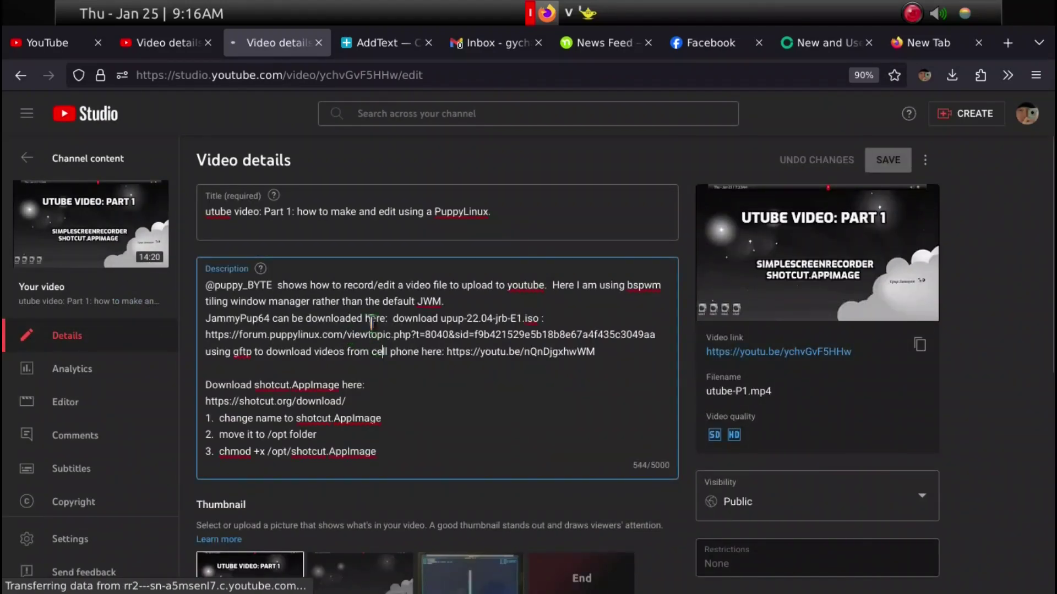